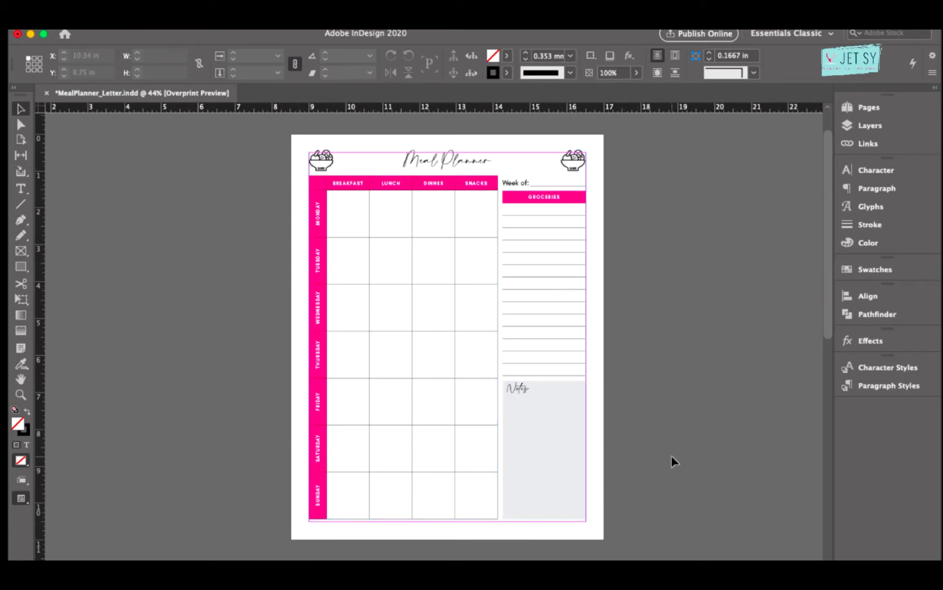
- On the blank page, create a text frame about 7.5 by 0.84 in at the top margin containing the title Meal Planner
{"action": "scroll", "coordinate": [671, 457], "scroll_direction": "down", "scroll_amount": 10}
{"action": "scroll", "coordinate": [671, 456], "scroll_direction": "down", "scroll_amount": 5}
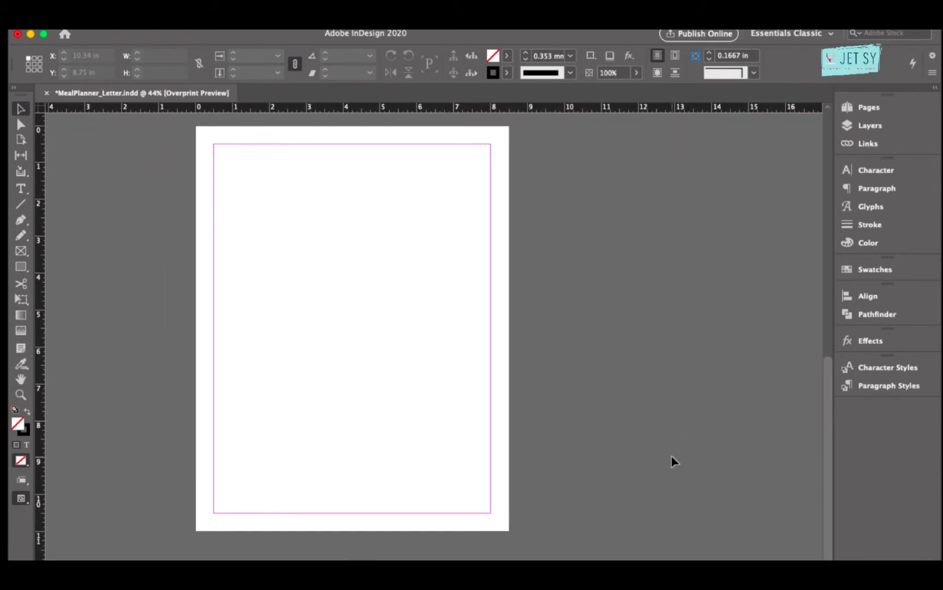
{"action": "scroll", "coordinate": [672, 457], "scroll_direction": "left", "scroll_amount": 2}
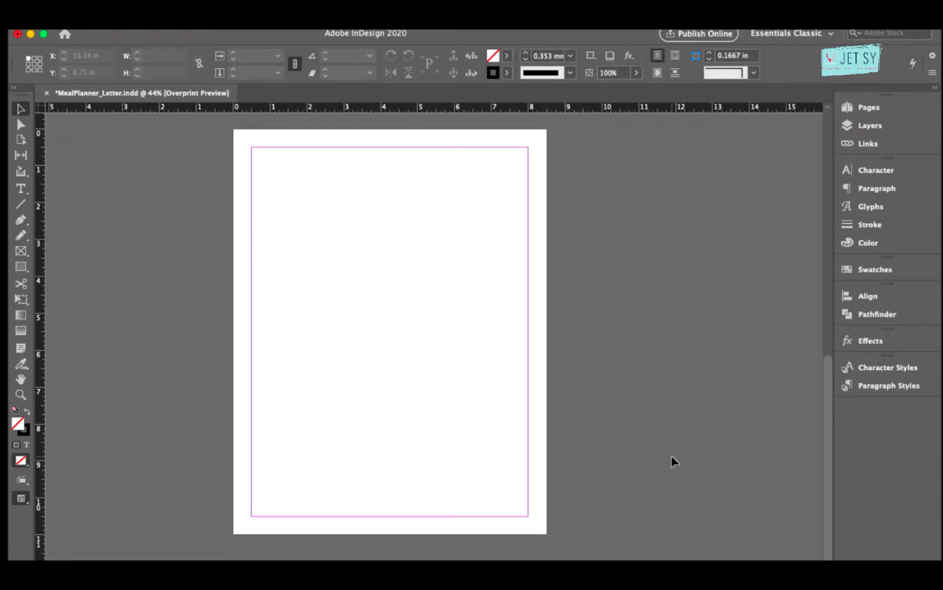
{"action": "scroll", "coordinate": [683, 468], "scroll_direction": "left", "scroll_amount": 1}
{"action": "scroll", "coordinate": [683, 469], "scroll_direction": "down", "scroll_amount": 1}
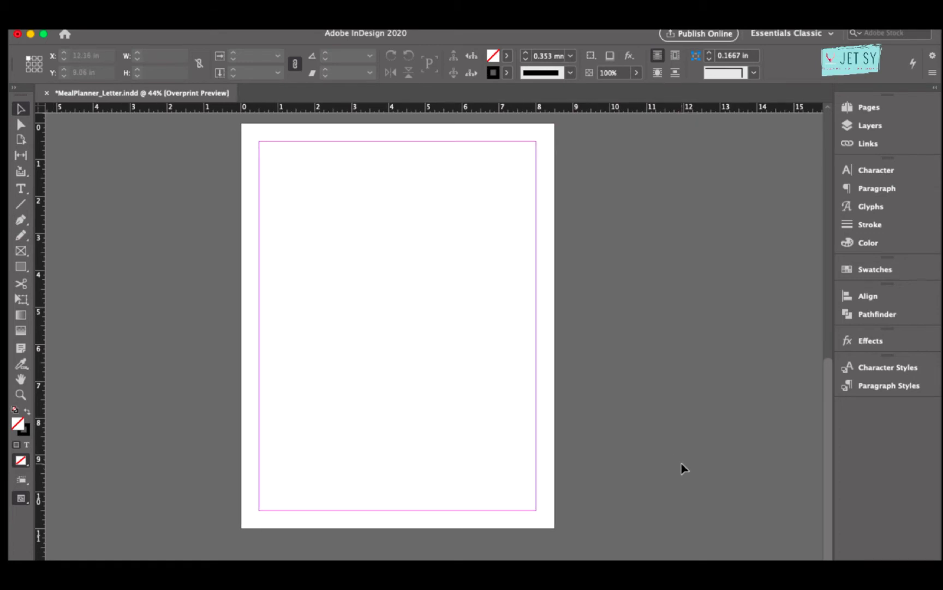
{"action": "scroll", "coordinate": [683, 468], "scroll_direction": "up", "scroll_amount": 1}
{"action": "scroll", "coordinate": [684, 469], "scroll_direction": "right", "scroll_amount": 1}
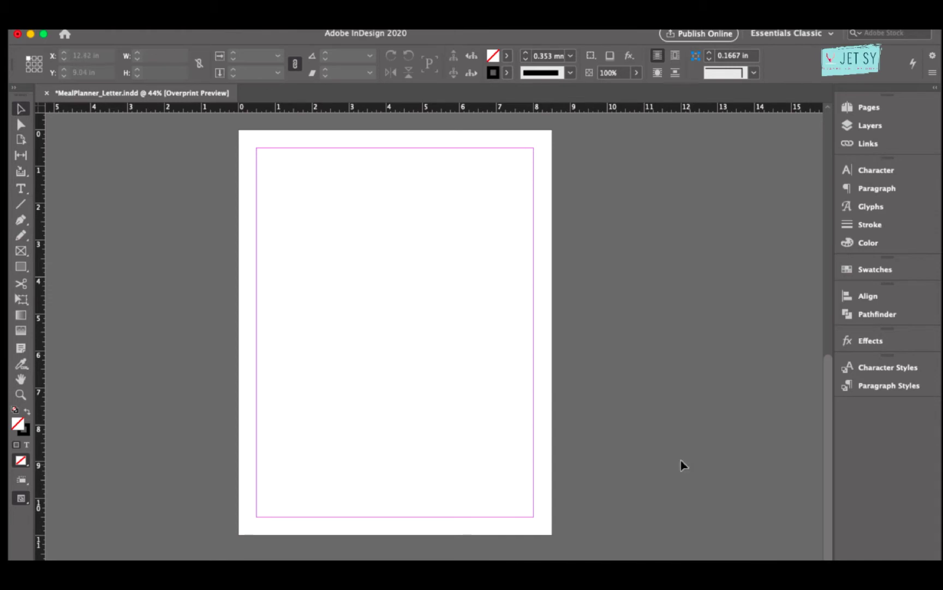
{"action": "left_click", "coordinate": [20, 190]}
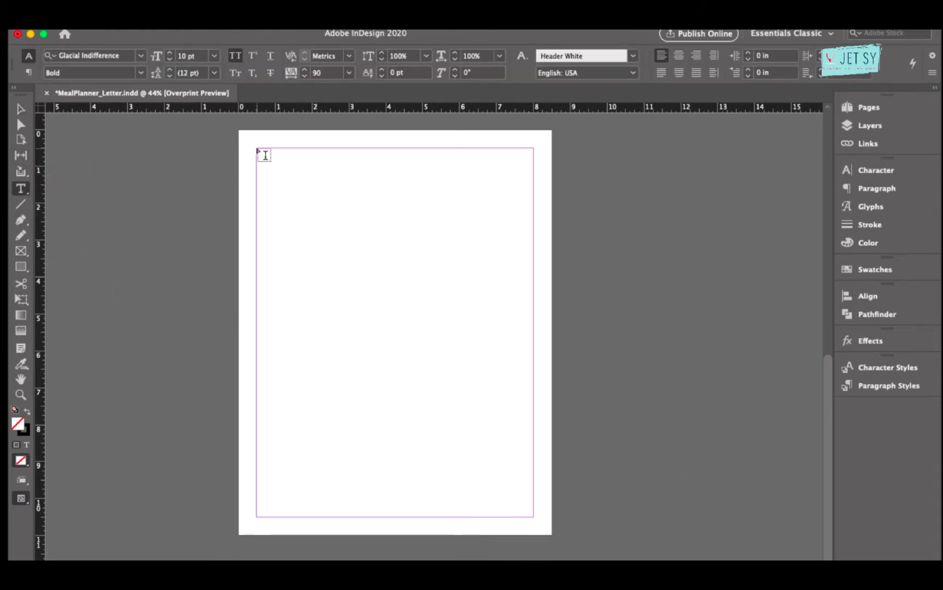
{"action": "left_click_drag", "start_coordinate": [265, 155], "coordinate": [532, 179]}
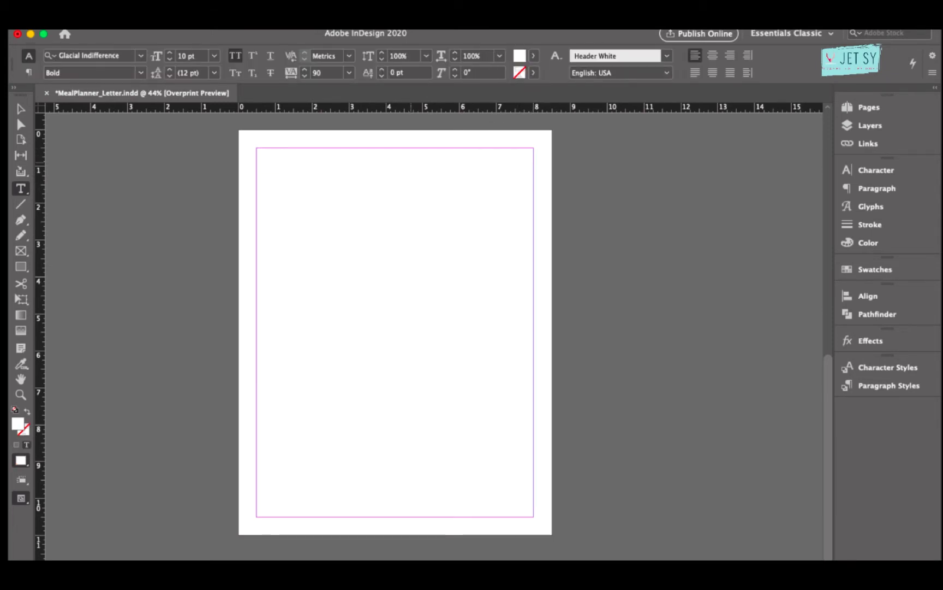
{"action": "key", "text": "super+v"}
{"action": "key", "text": "super+a"}
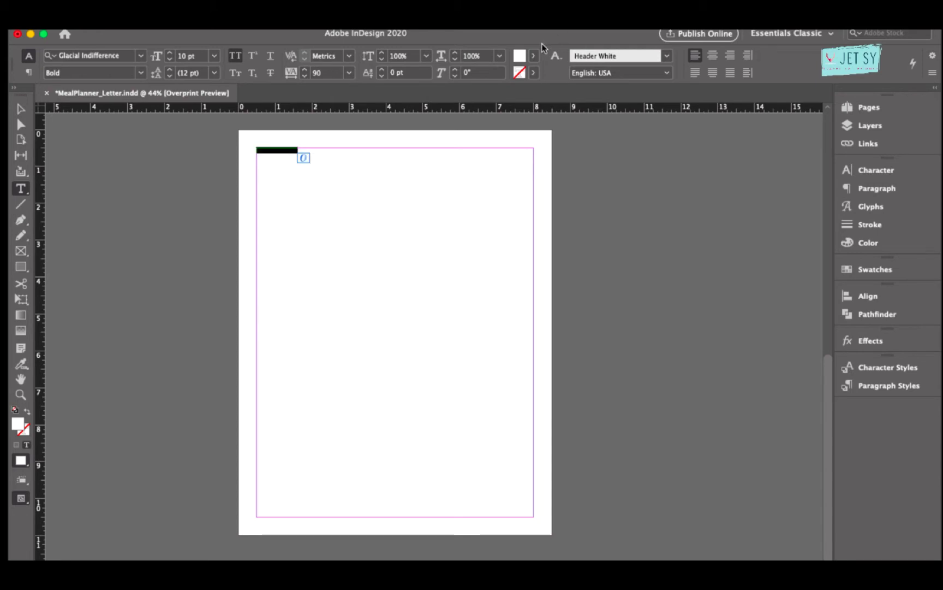
- Color the Meal Planner title Black and set its font size to 21 pt
{"action": "left_click", "coordinate": [534, 55]}
{"action": "left_click", "coordinate": [450, 144]}
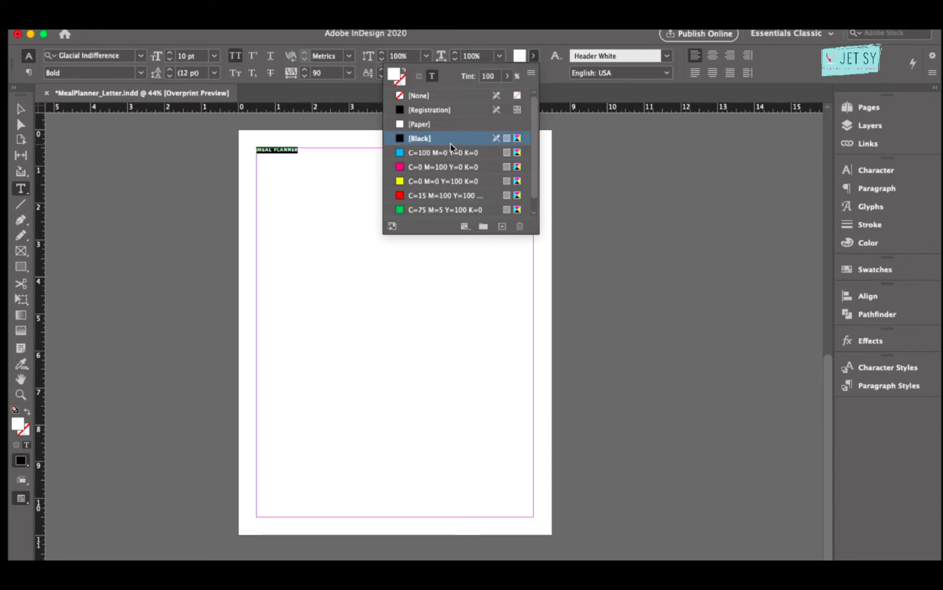
{"action": "left_click", "coordinate": [177, 55]}
{"action": "type", "text": "21"}
{"action": "key", "text": "Return"}
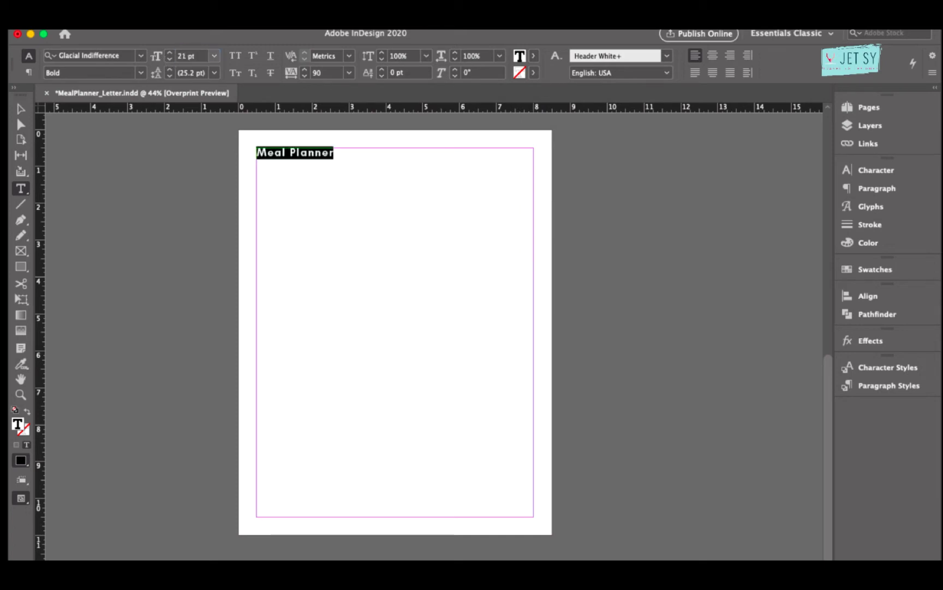
- Center the Meal Planner title in its frame and change its font to Amalfi Coast
{"action": "left_click", "coordinate": [713, 57]}
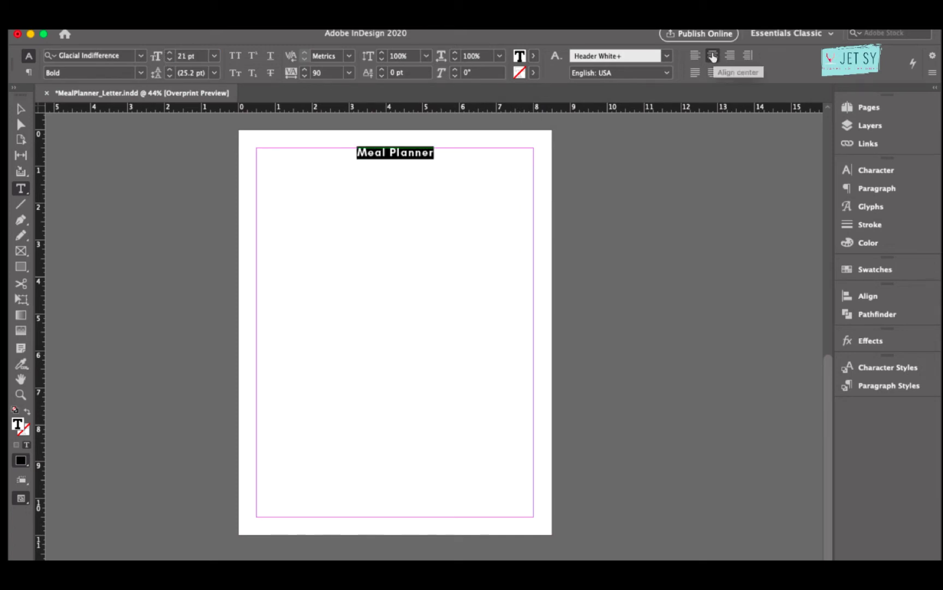
{"action": "left_click", "coordinate": [128, 59]}
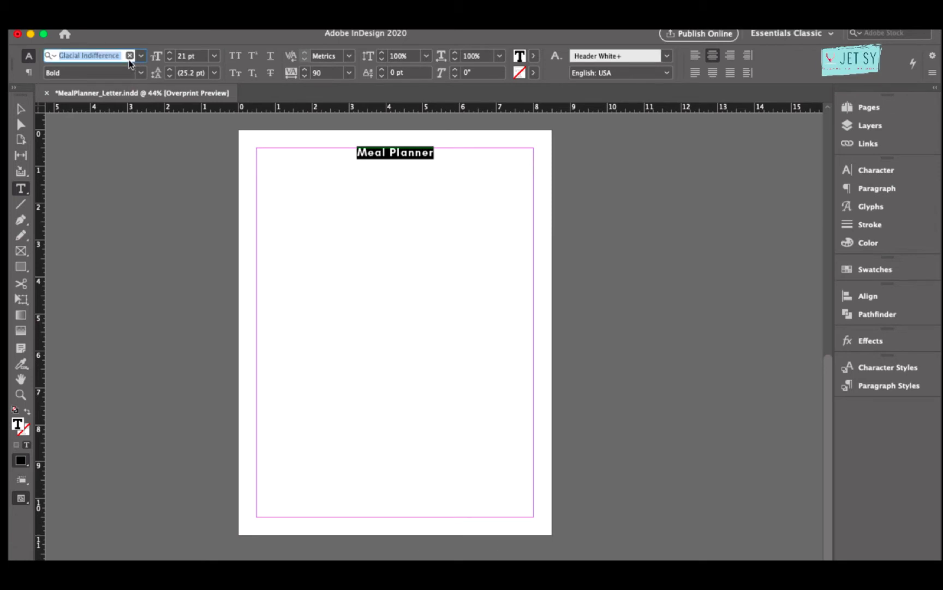
{"action": "type", "text": "amal"}
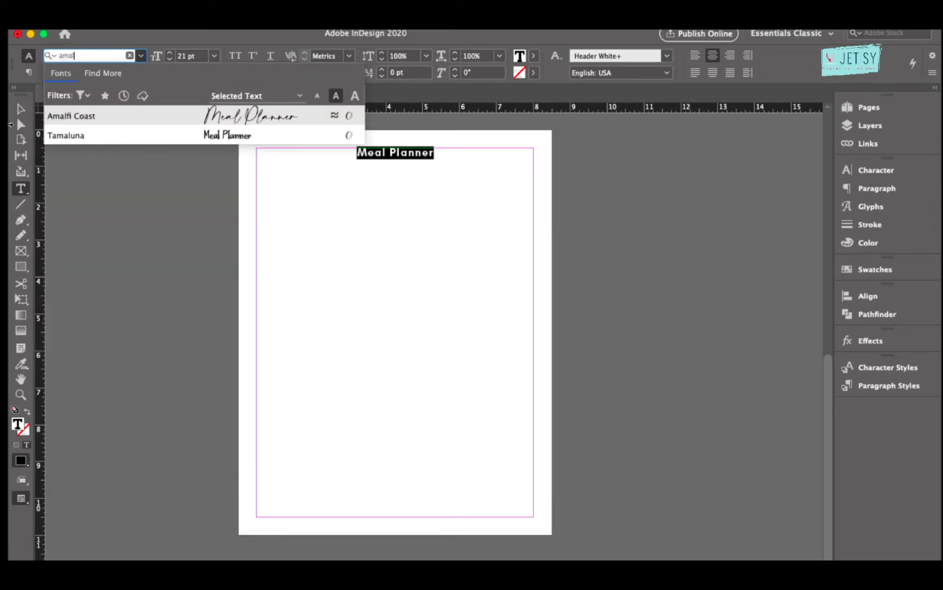
{"action": "left_click", "coordinate": [124, 115]}
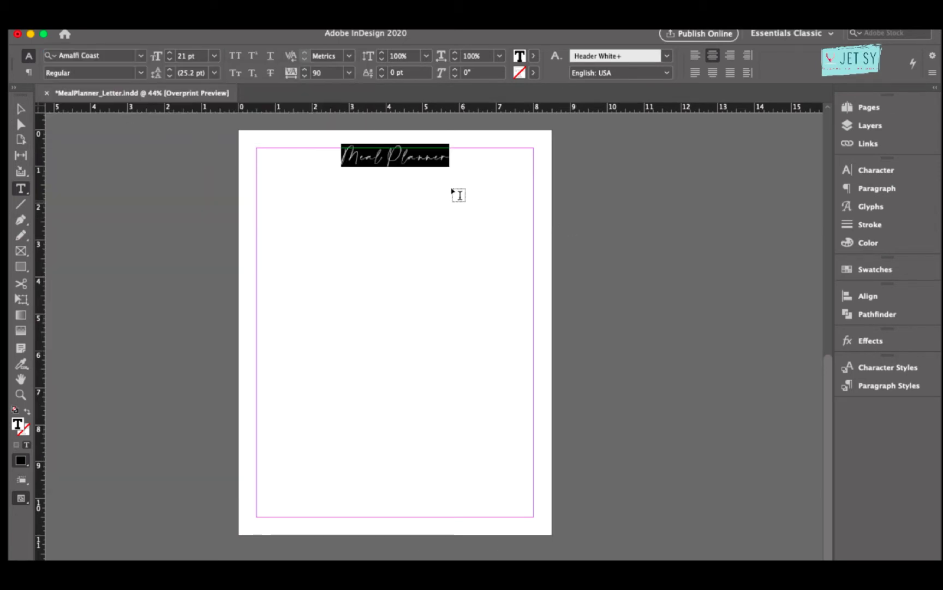
{"action": "left_click", "coordinate": [19, 112]}
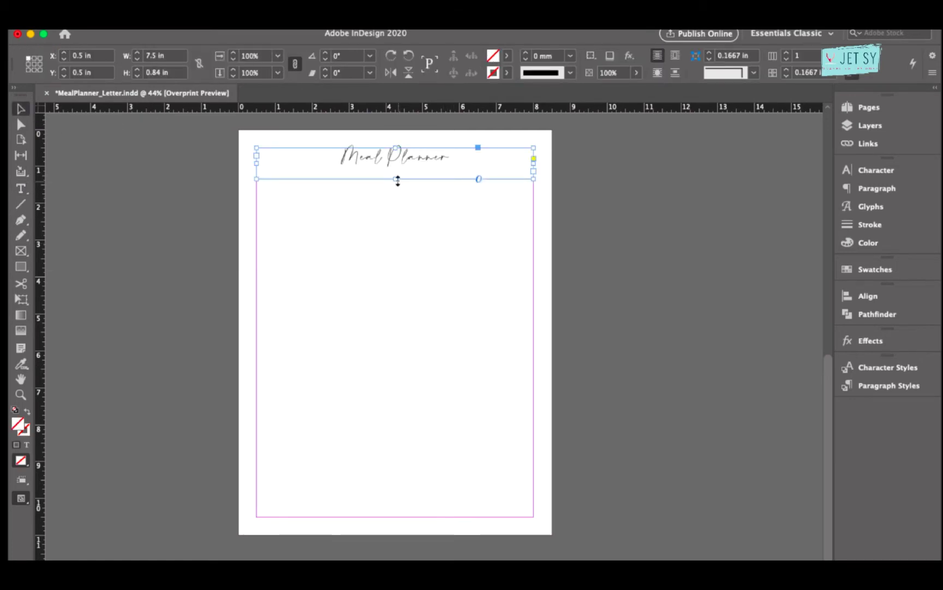
{"action": "left_click", "coordinate": [524, 317]}
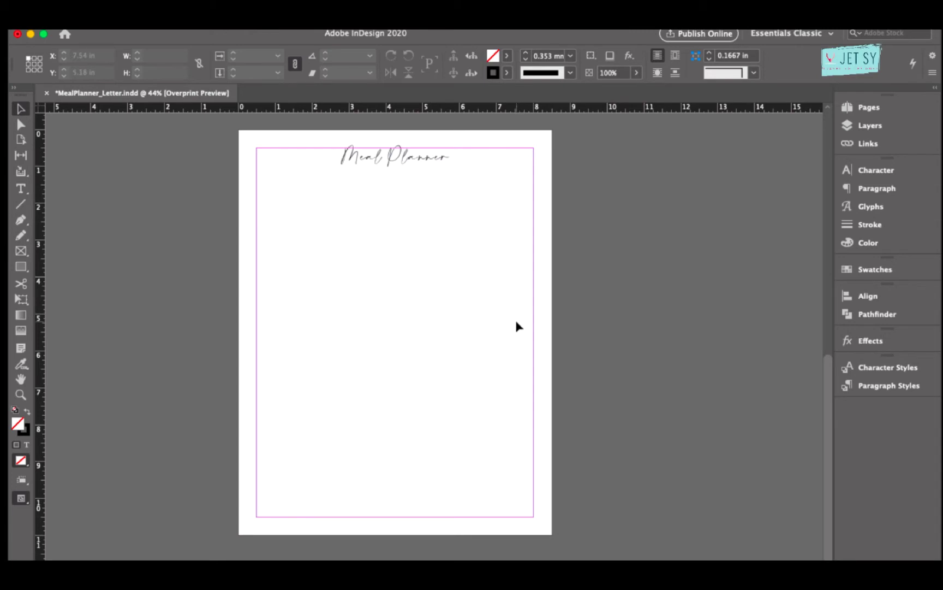
- Place the salad copy.eps bowl icon on the page and position it in the upper-right corner of the margins
{"action": "key", "text": "super+d"}
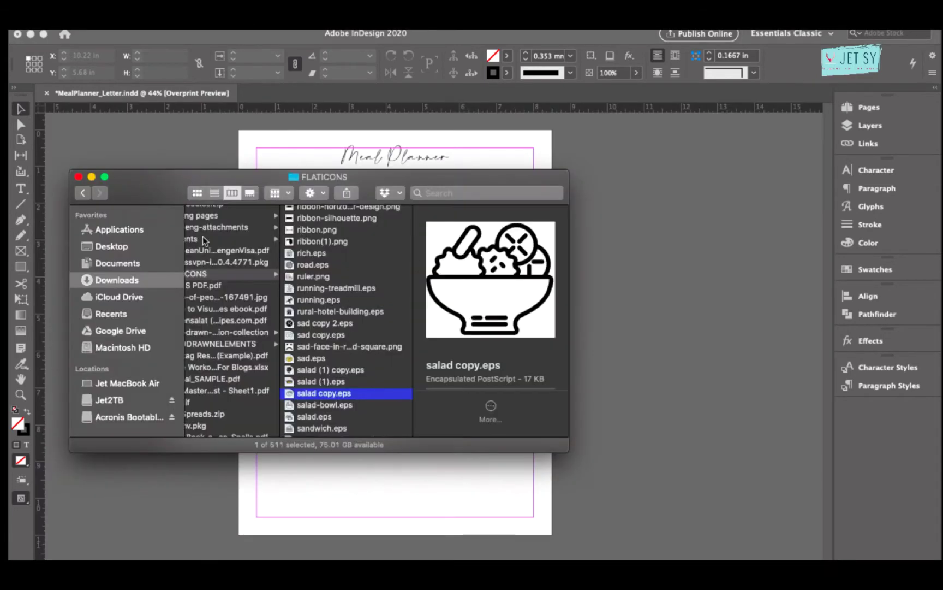
{"action": "left_click_drag", "start_coordinate": [334, 398], "coordinate": [498, 208]}
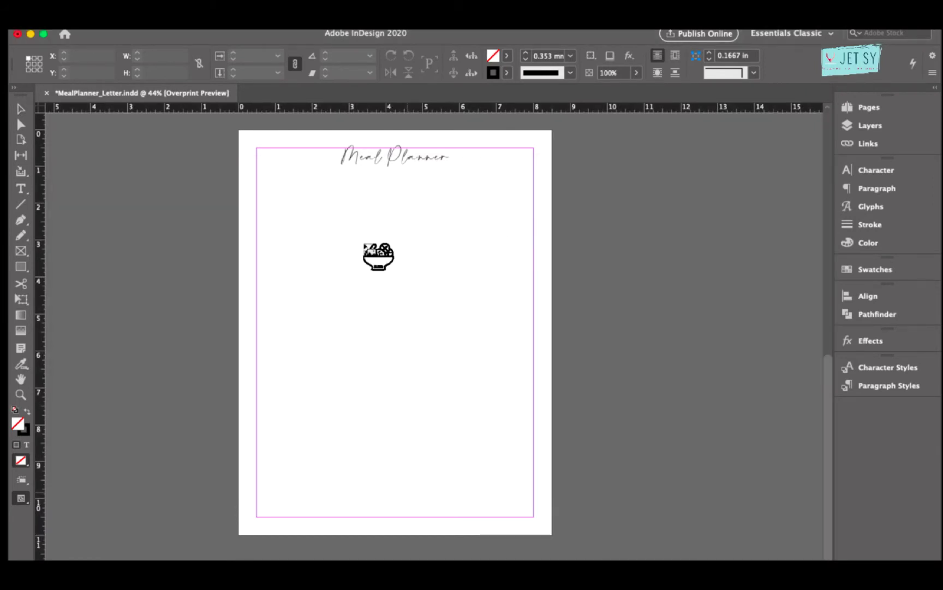
{"action": "left_click", "coordinate": [362, 242]}
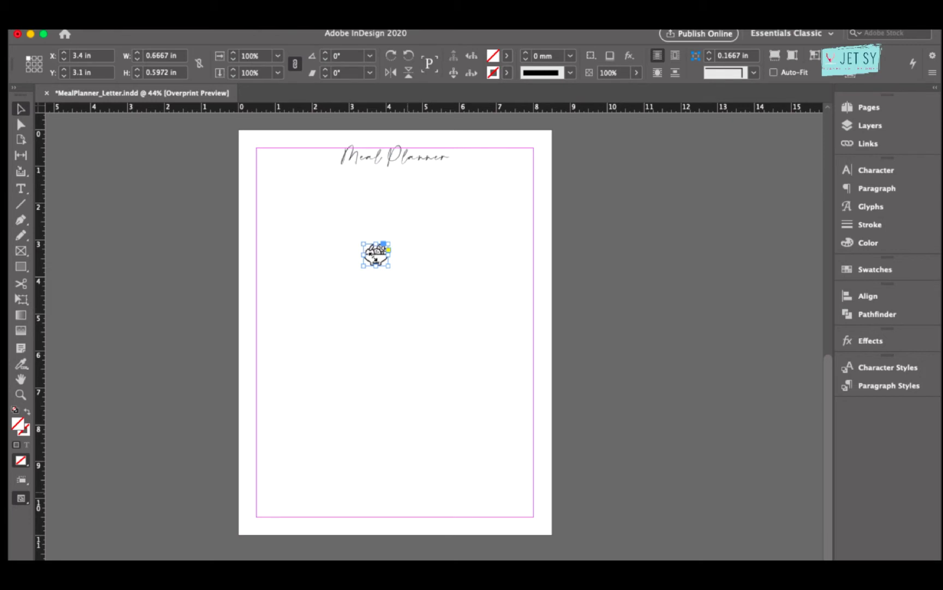
{"action": "left_click", "coordinate": [449, 276]}
{"action": "left_click_drag", "start_coordinate": [385, 254], "coordinate": [522, 161]}
{"action": "left_click", "coordinate": [412, 284]}
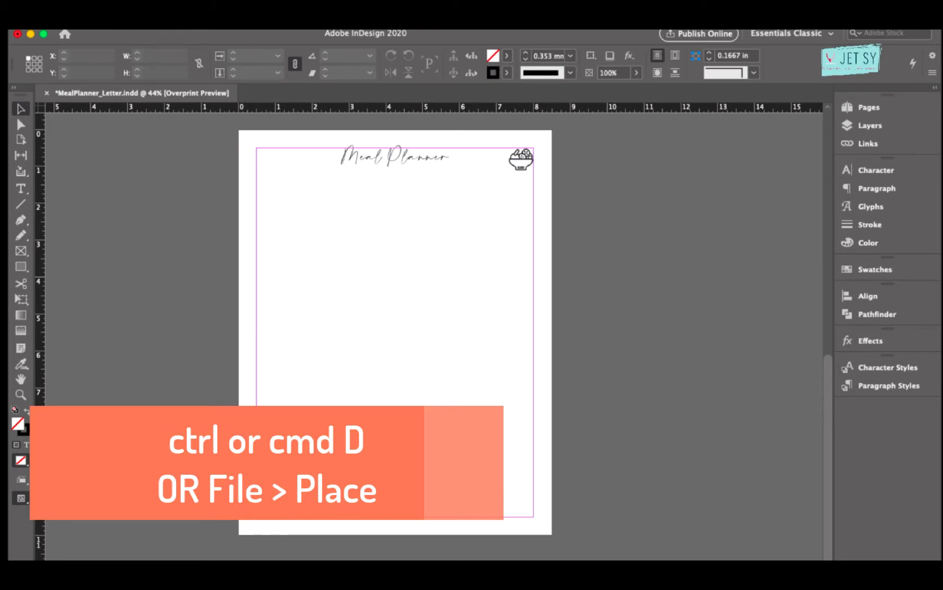
- Place a second copy of the salad bowl icon from the FLATICONS folder in the upper-left corner of the margins
{"action": "left_click", "coordinate": [117, 181]}
{"action": "type", "text": "sa"}
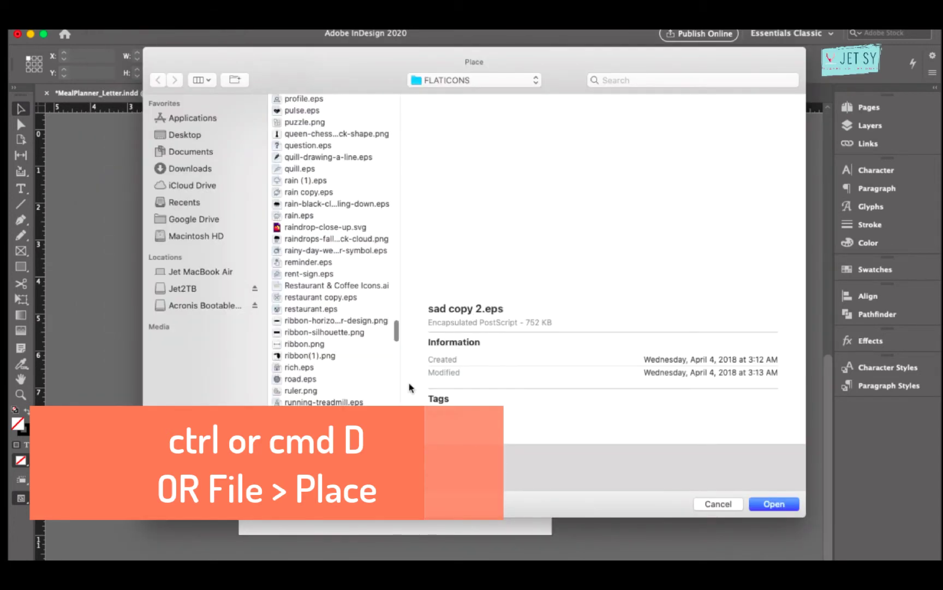
{"action": "key", "text": "Down"}
{"action": "key", "text": "Down"}
{"action": "left_click", "coordinate": [775, 504]}
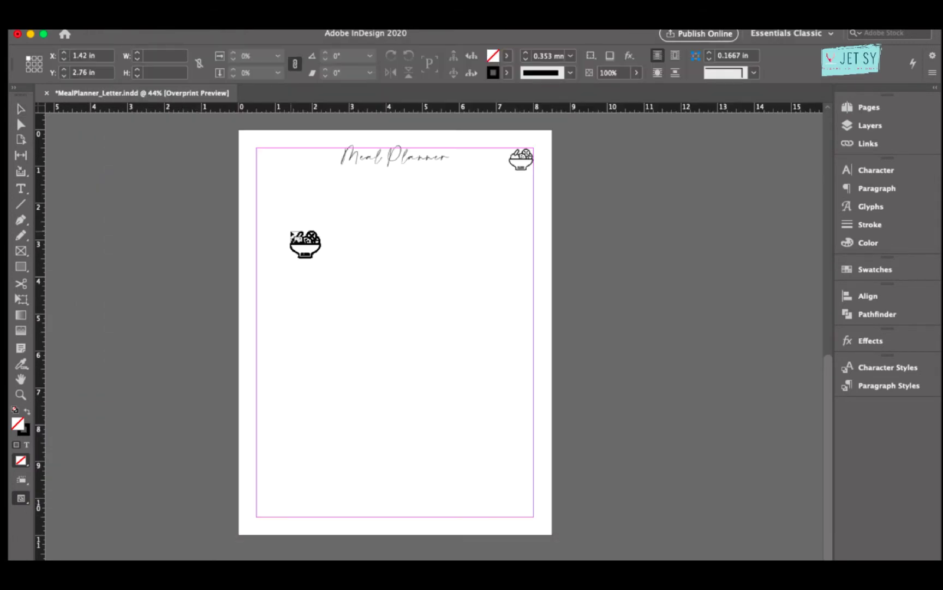
{"action": "left_click", "coordinate": [288, 228]}
{"action": "left_click_drag", "start_coordinate": [303, 243], "coordinate": [269, 160]}
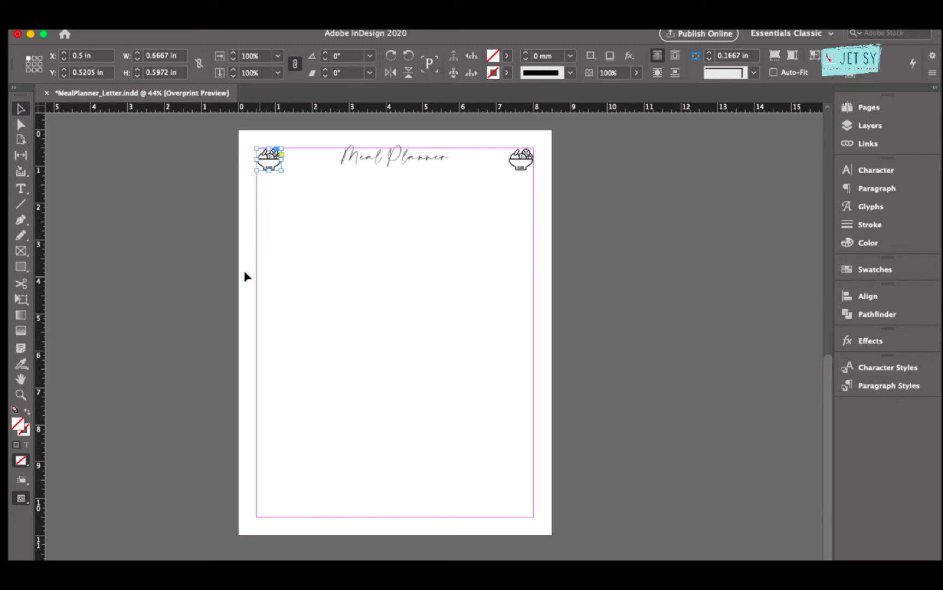
{"action": "left_click", "coordinate": [421, 348]}
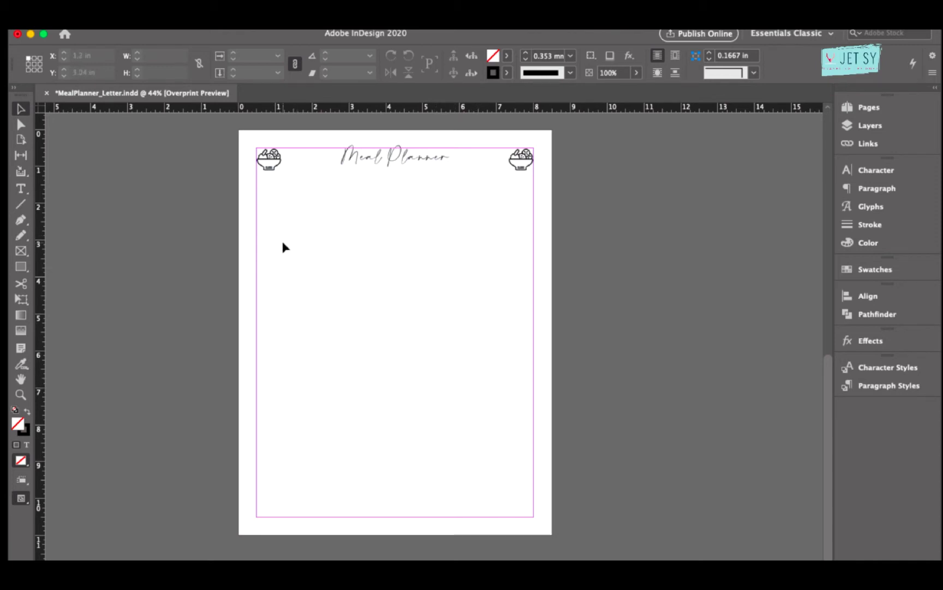
- Create a text frame from the left margin below the title down to the bottom margin and insert a table with 8 body rows and 5 columns
{"action": "left_click", "coordinate": [20, 188]}
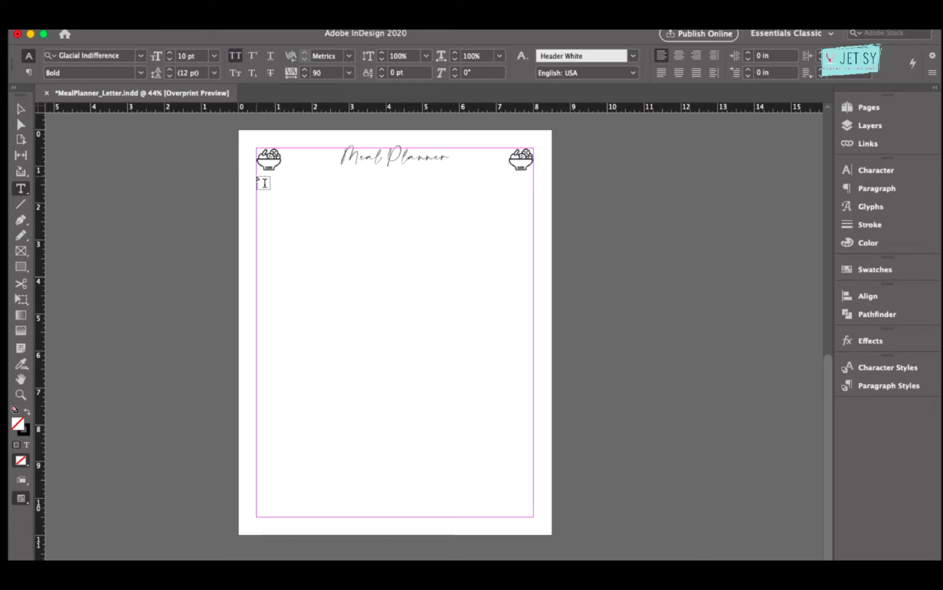
{"action": "left_click_drag", "start_coordinate": [257, 177], "coordinate": [428, 517]}
{"action": "left_click", "coordinate": [280, 26]}
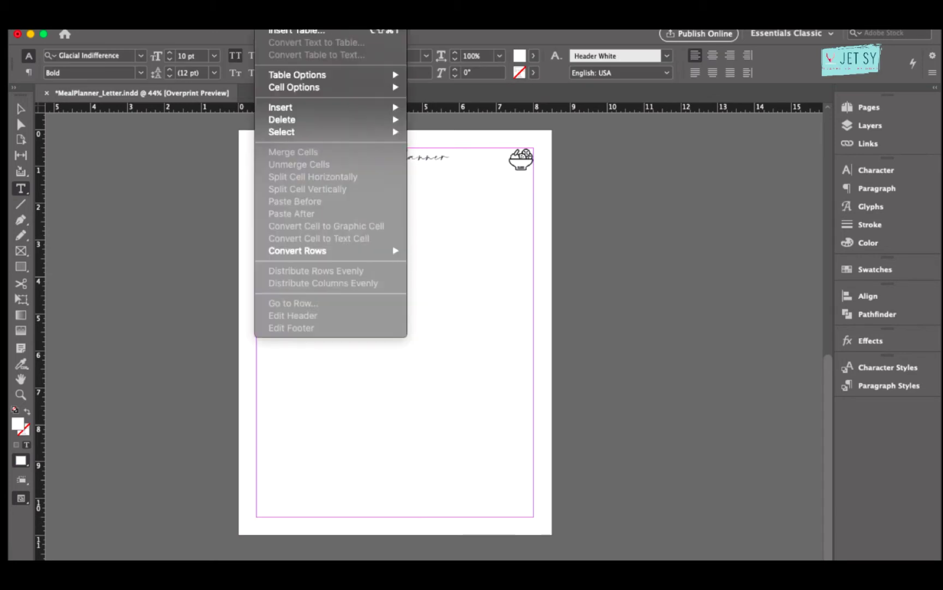
{"action": "left_click", "coordinate": [283, 33]}
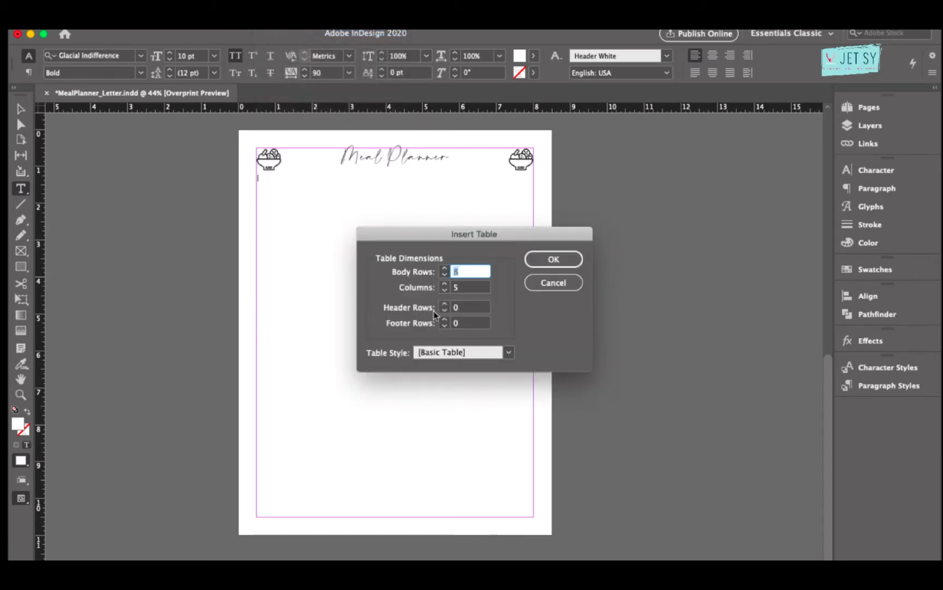
{"action": "type", "text": "8"}
{"action": "left_click", "coordinate": [565, 259]}
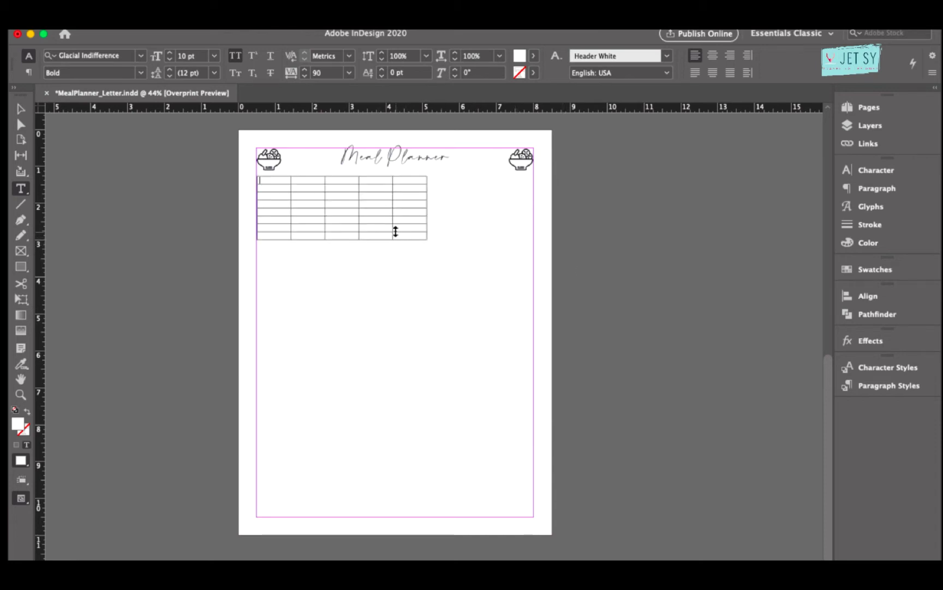
- Stretch the table down to the bottom margin and distribute all rows below the first one evenly
{"action": "left_click_drag", "start_coordinate": [406, 238], "coordinate": [406, 513]}
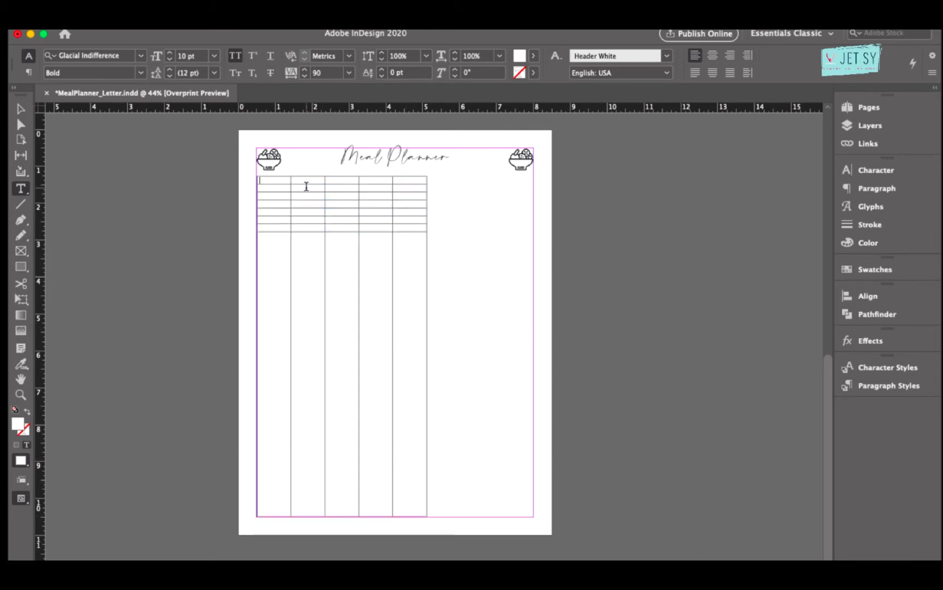
{"action": "left_click_drag", "start_coordinate": [307, 187], "coordinate": [397, 406]}
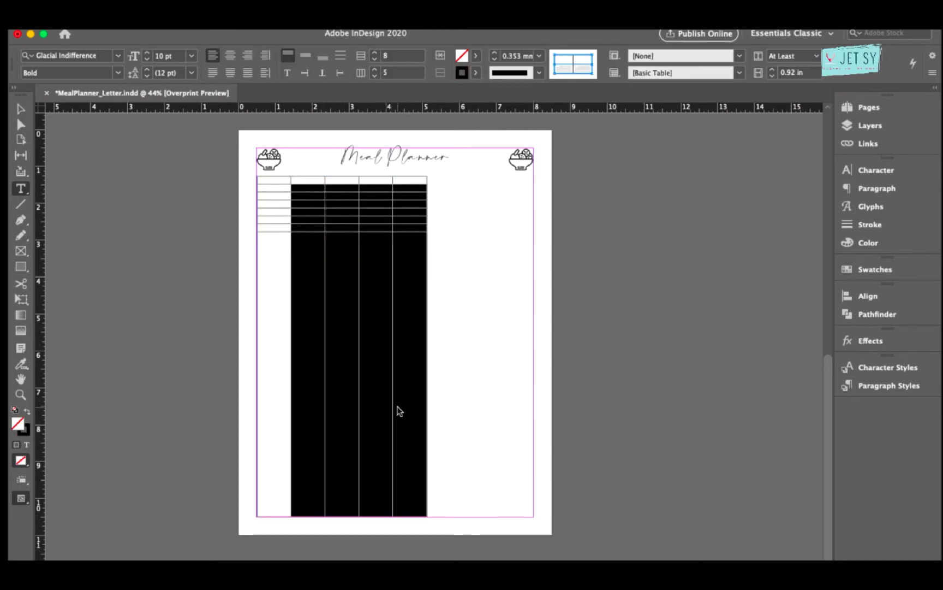
{"action": "right_click", "coordinate": [397, 407]}
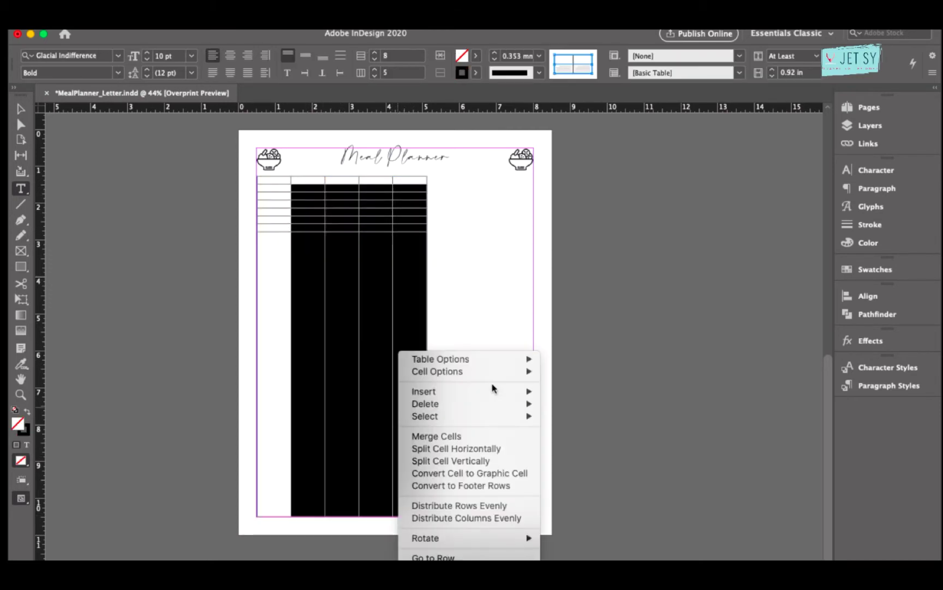
{"action": "left_click", "coordinate": [511, 505]}
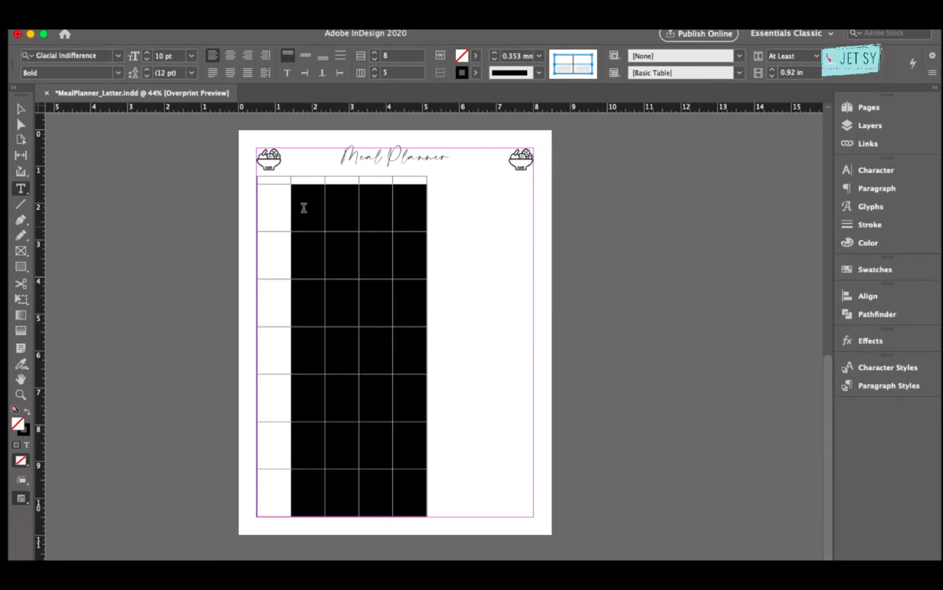
- Narrow the table's first column and spread the other four columns evenly across the remaining frame width
{"action": "left_click_drag", "start_coordinate": [292, 203], "coordinate": [265, 204]}
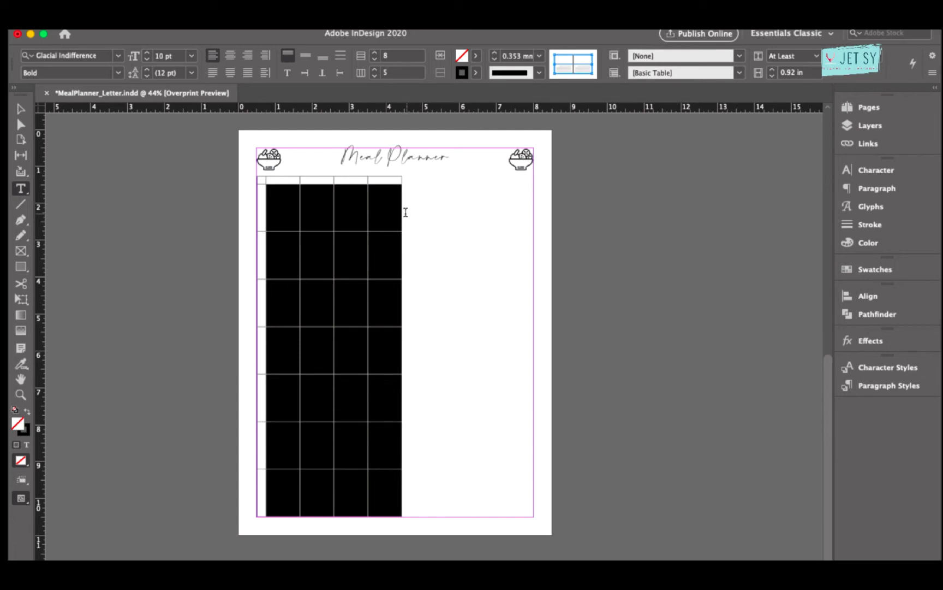
{"action": "left_click_drag", "start_coordinate": [401, 212], "coordinate": [426, 217]}
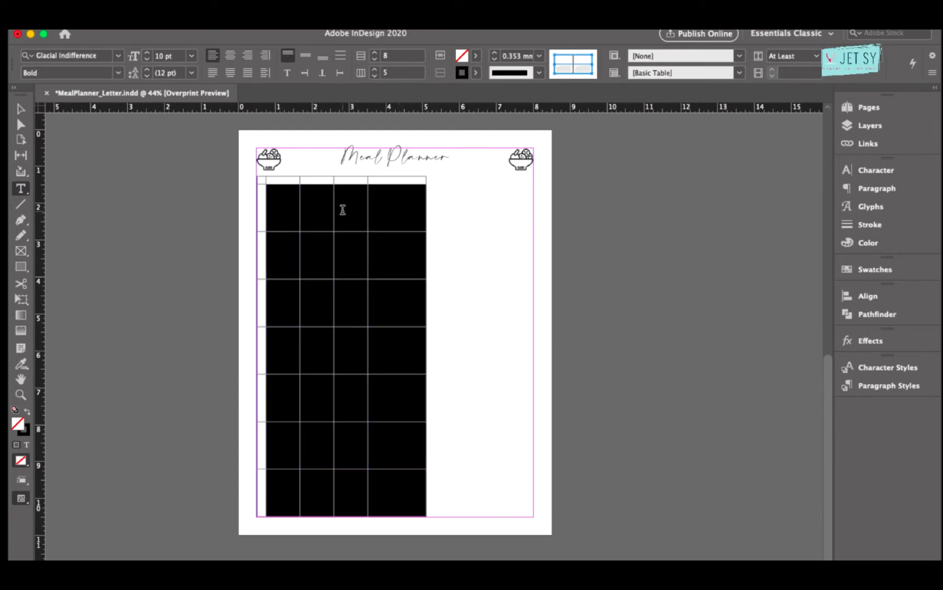
{"action": "right_click", "coordinate": [298, 209]}
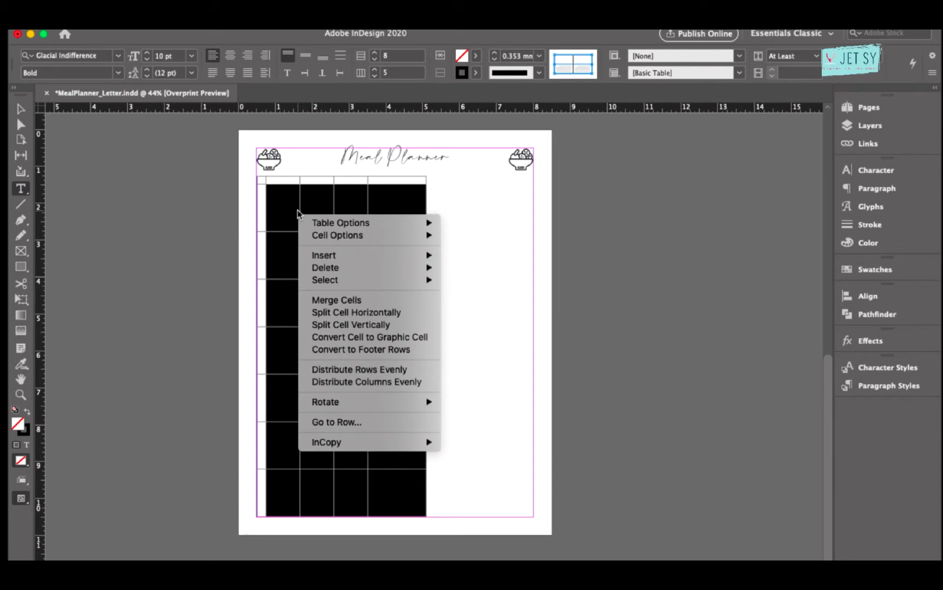
{"action": "left_click", "coordinate": [411, 382]}
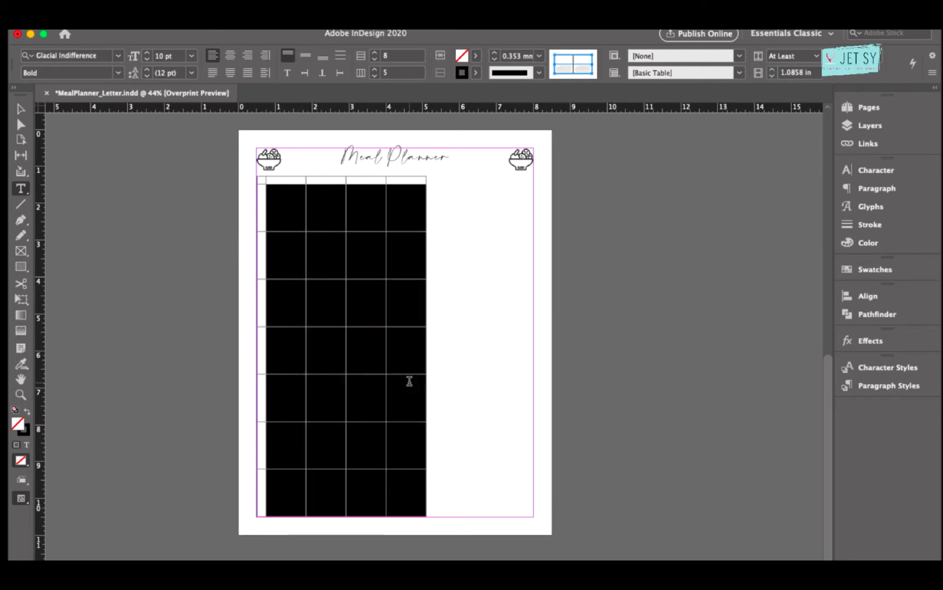
- Fill the table's header row and first column with the magenta swatch C=0 M=100 Y=0 K=0
{"action": "left_click", "coordinate": [363, 196]}
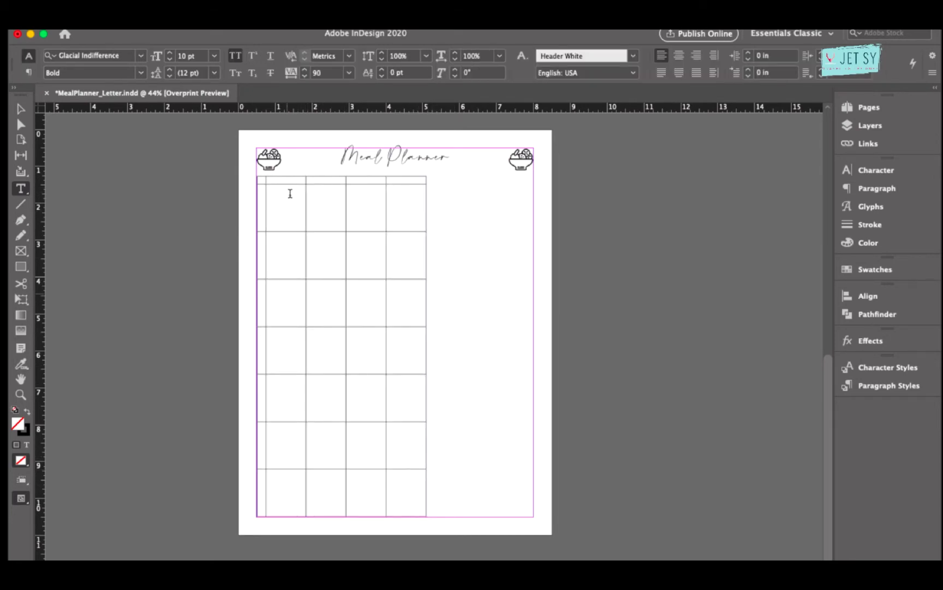
{"action": "left_click", "coordinate": [253, 181]}
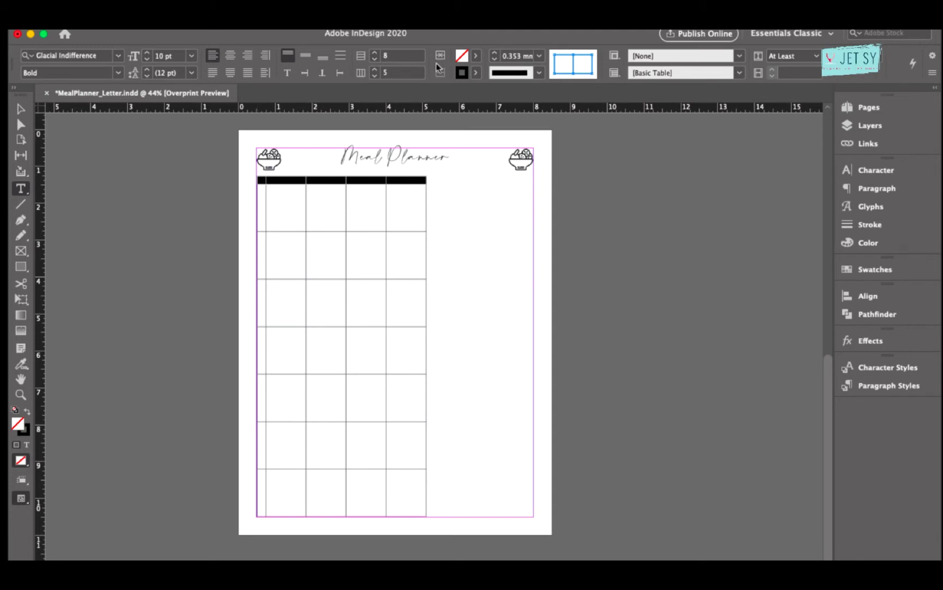
{"action": "left_click", "coordinate": [474, 56]}
{"action": "left_click", "coordinate": [382, 166]}
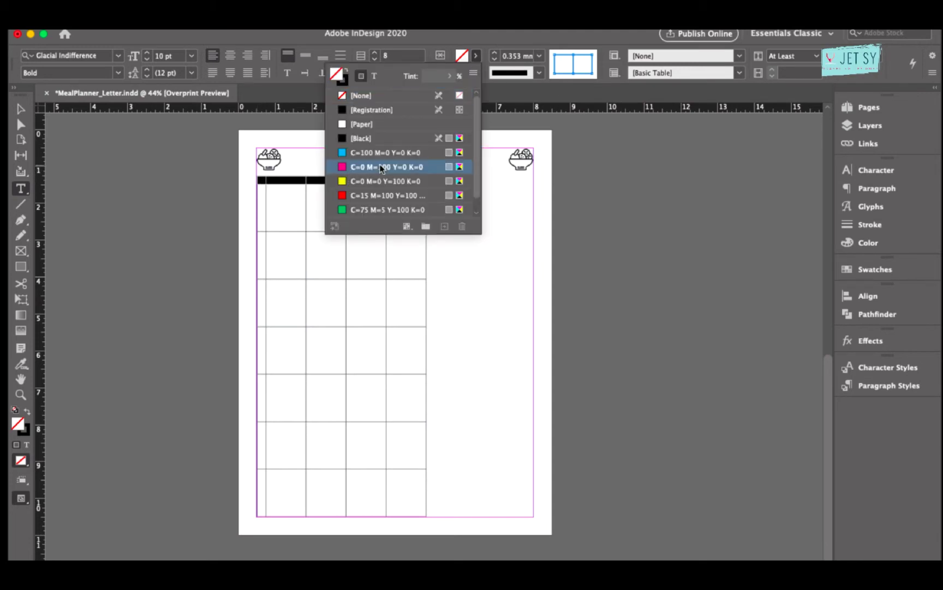
{"action": "left_click", "coordinate": [262, 173]}
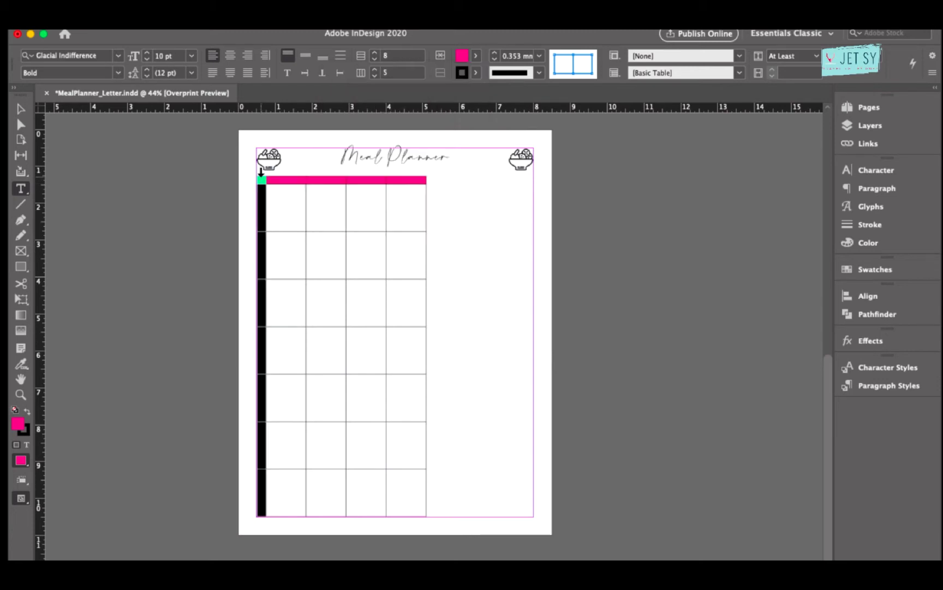
{"action": "left_click", "coordinate": [476, 55]}
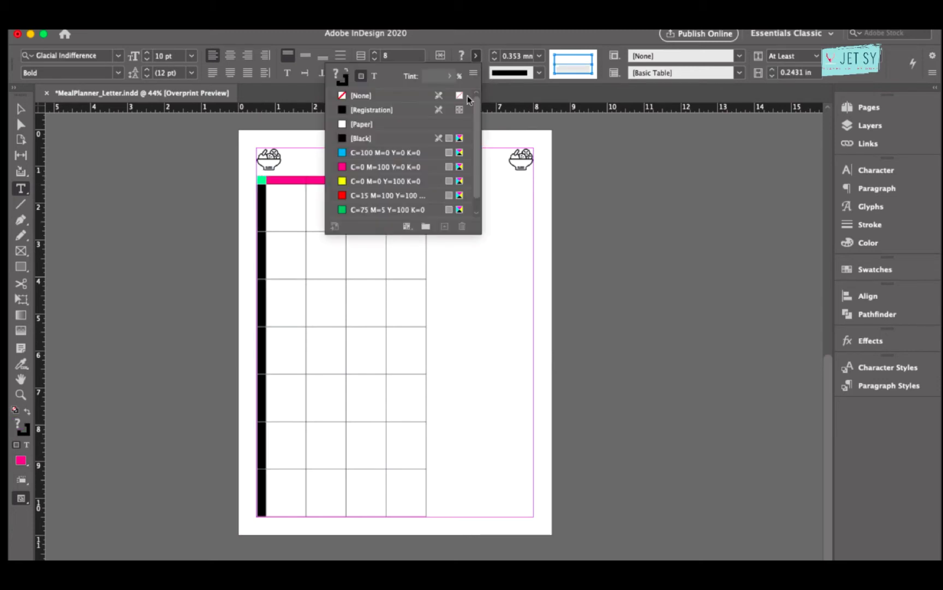
{"action": "left_click", "coordinate": [341, 167]}
- Center the text horizontally and vertically in the cells of the header row and first column
{"action": "left_click", "coordinate": [253, 181]}
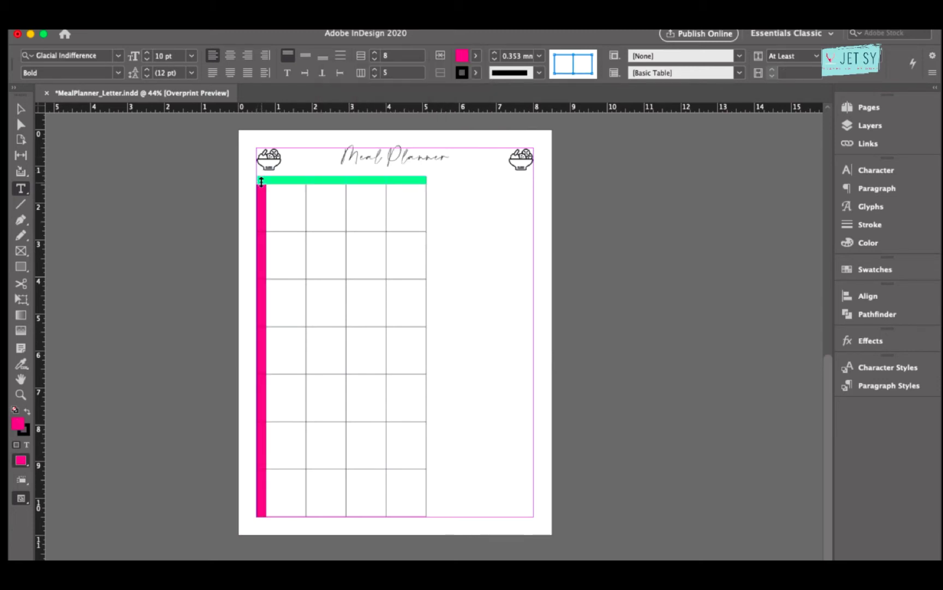
{"action": "left_click", "coordinate": [305, 55]}
{"action": "left_click", "coordinate": [230, 55]}
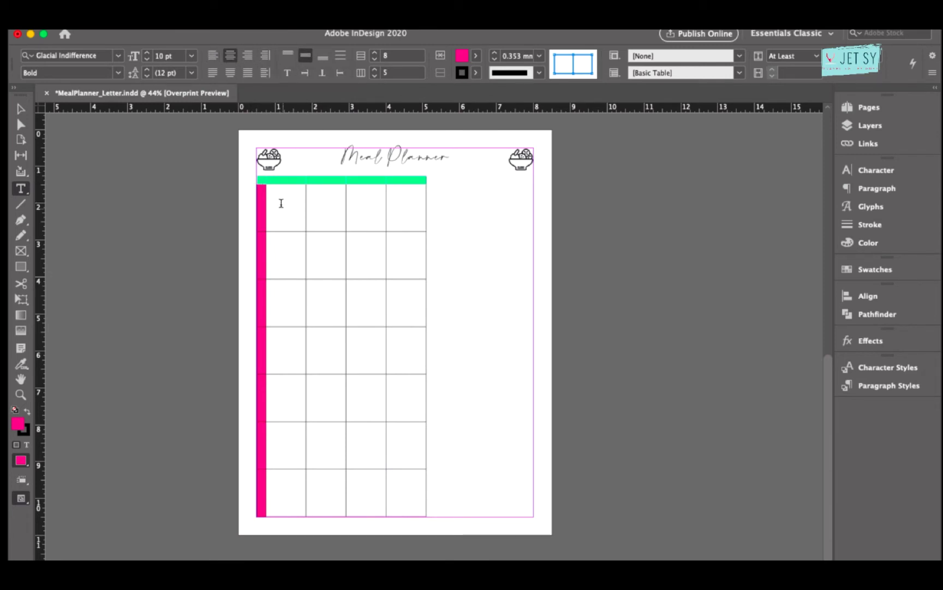
{"action": "left_click", "coordinate": [262, 172]}
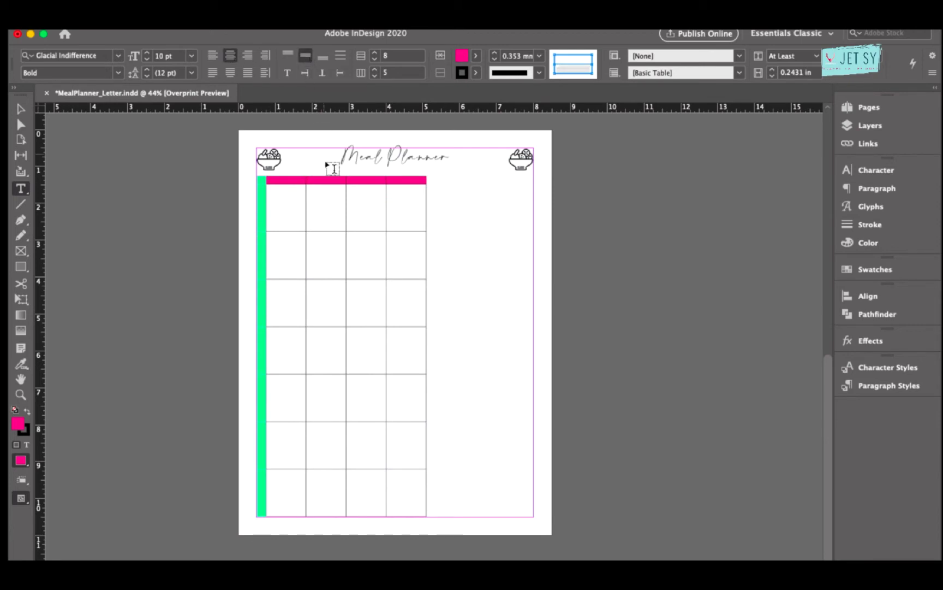
{"action": "key", "text": "Escape"}
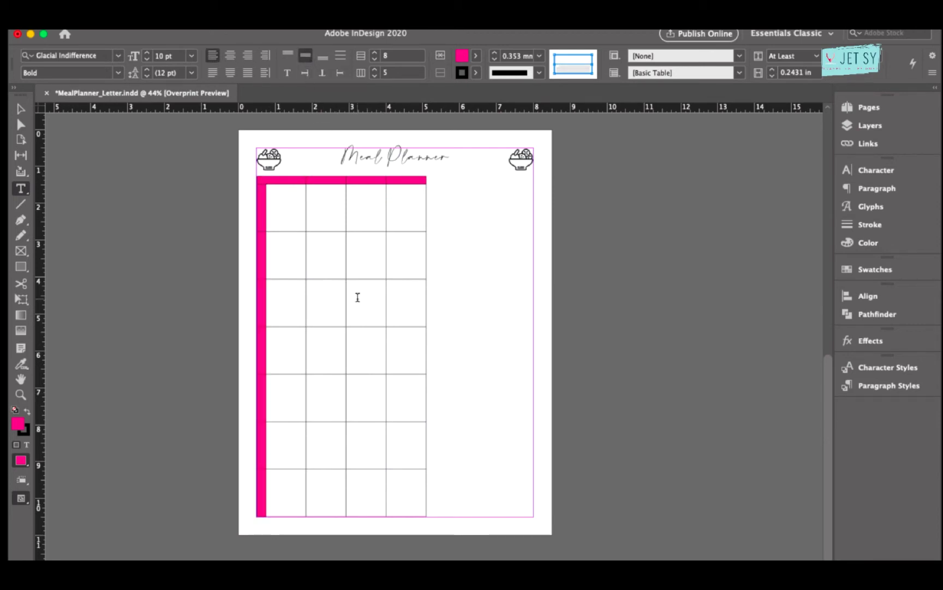
- Create a new character style named White Header
{"action": "key", "text": "super+equal"}
{"action": "key", "text": "super+equal"}
{"action": "key", "text": "super+equal"}
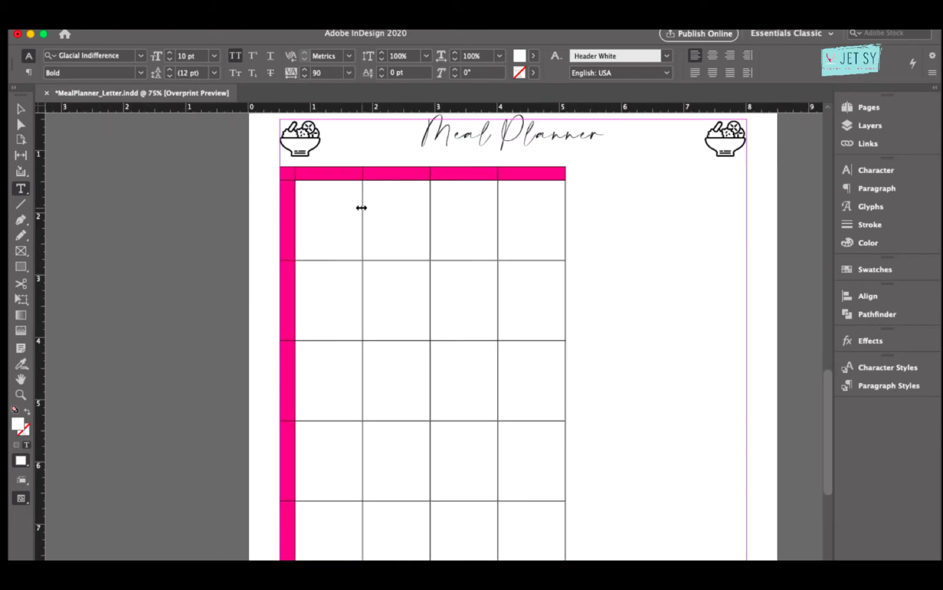
{"action": "key", "text": "super+equal"}
{"action": "scroll", "coordinate": [362, 206], "scroll_direction": "up", "scroll_amount": 4}
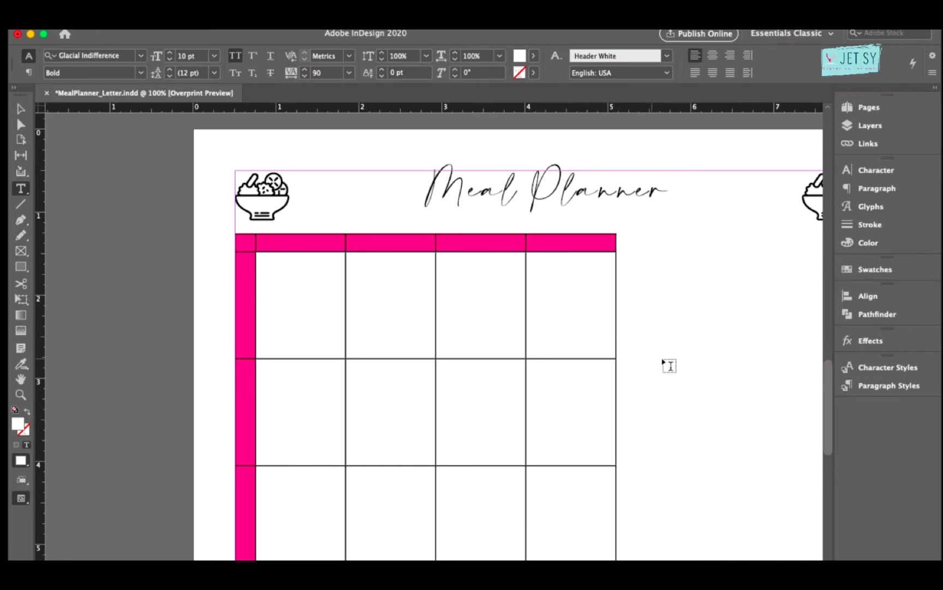
{"action": "left_click", "coordinate": [888, 367]}
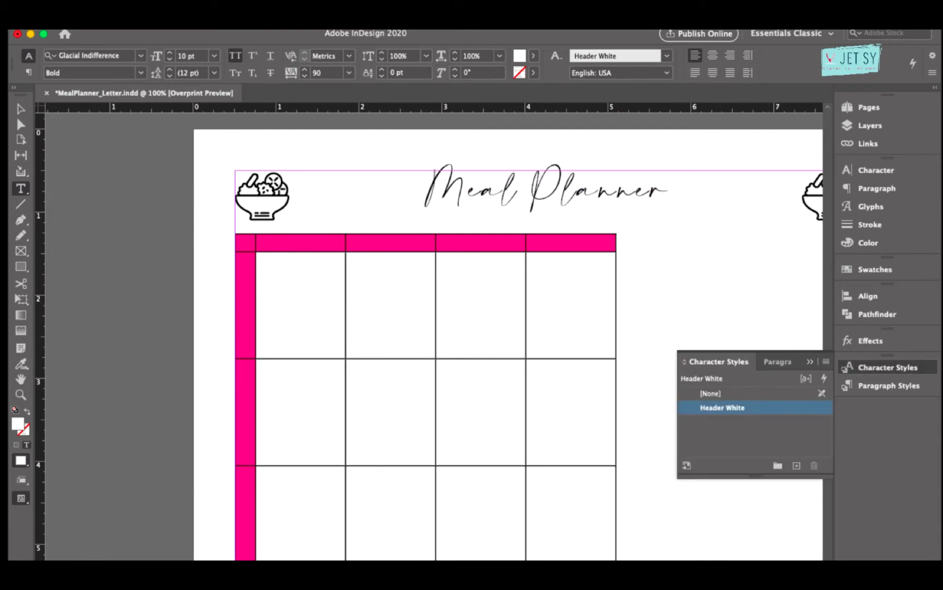
{"action": "left_click", "coordinate": [335, 25]}
{"action": "mouse_move", "coordinate": [419, 300]}
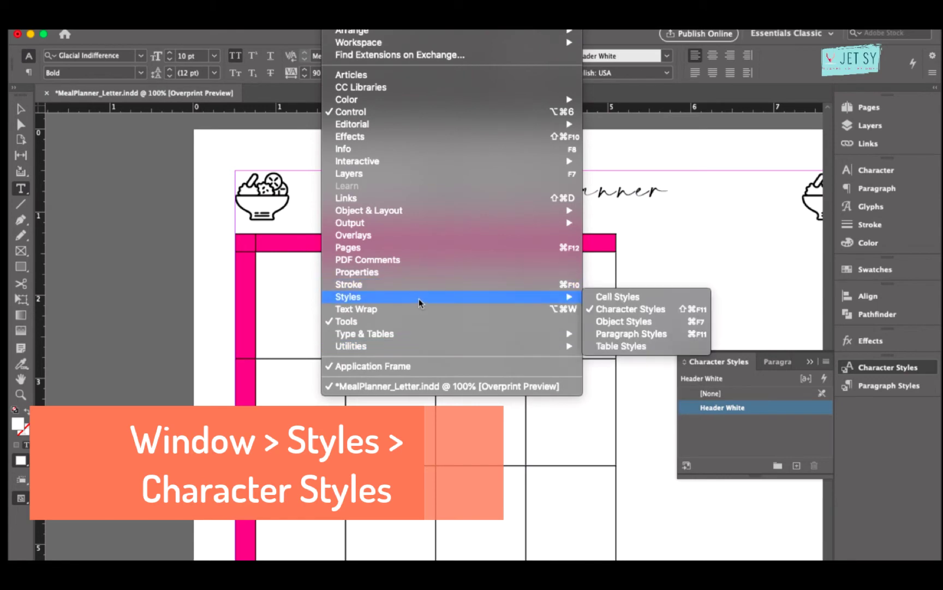
{"action": "left_click", "coordinate": [651, 310]}
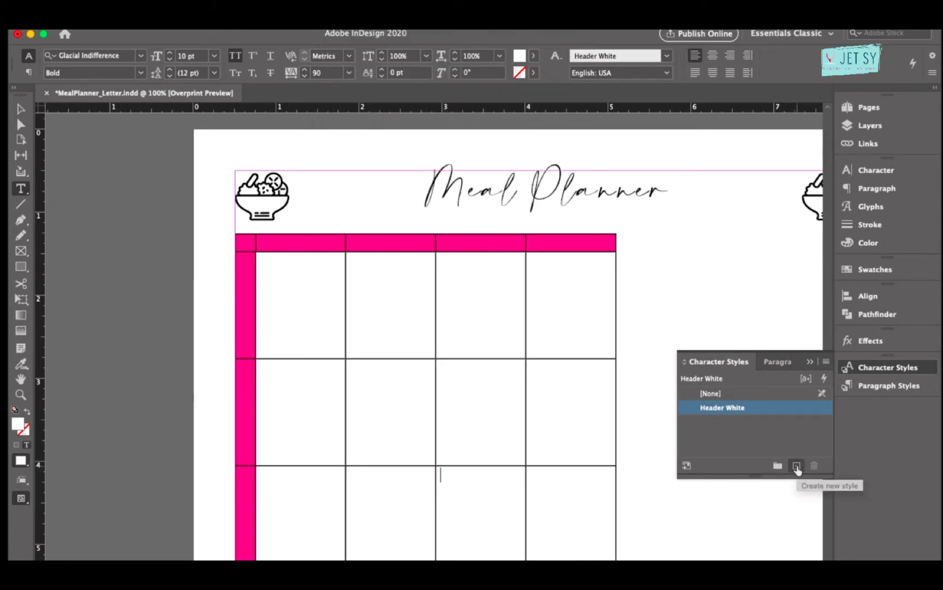
{"action": "left_click", "coordinate": [796, 466]}
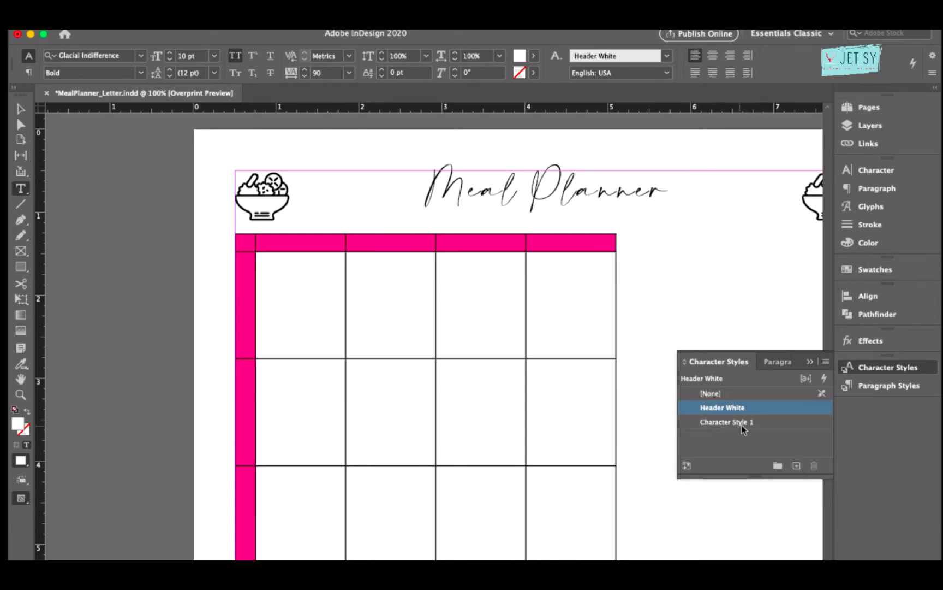
{"action": "double_click", "coordinate": [726, 422]}
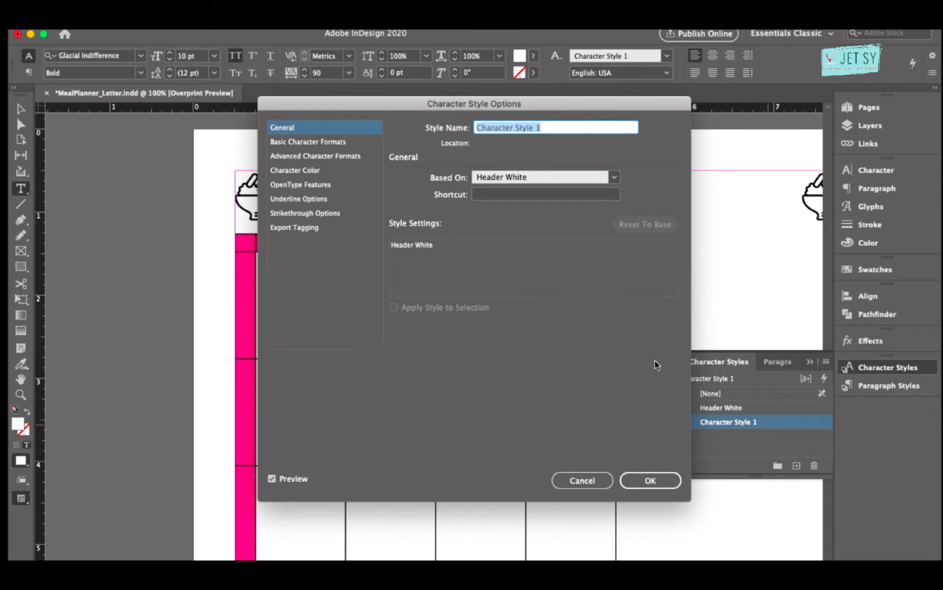
{"action": "type", "text": "White"}
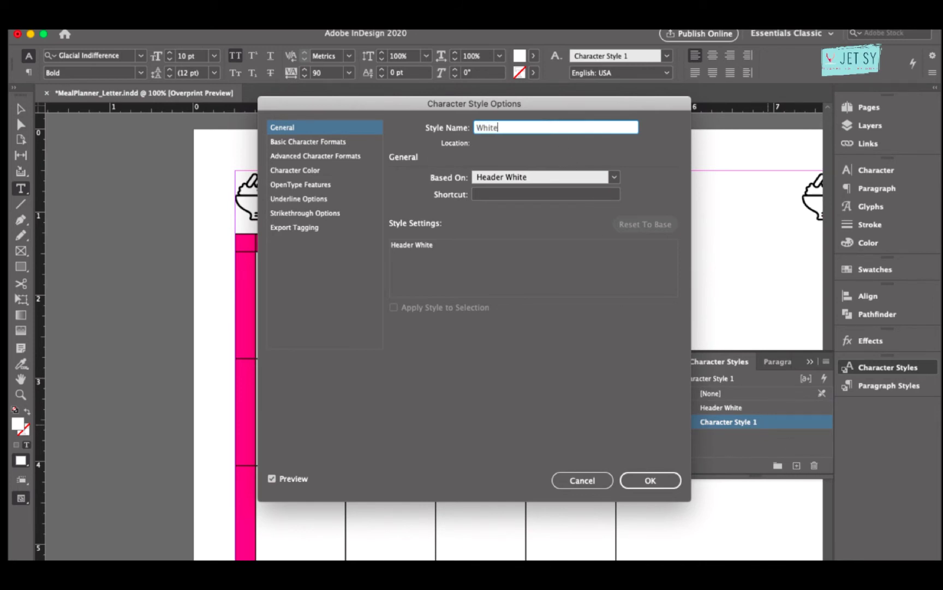
{"action": "type", "text": " Header"}
- Check the White Header style's basic formats, advanced formats and character color, then accept the style with Glacial Indifference Bold and the Paper color
{"action": "left_click", "coordinate": [330, 143]}
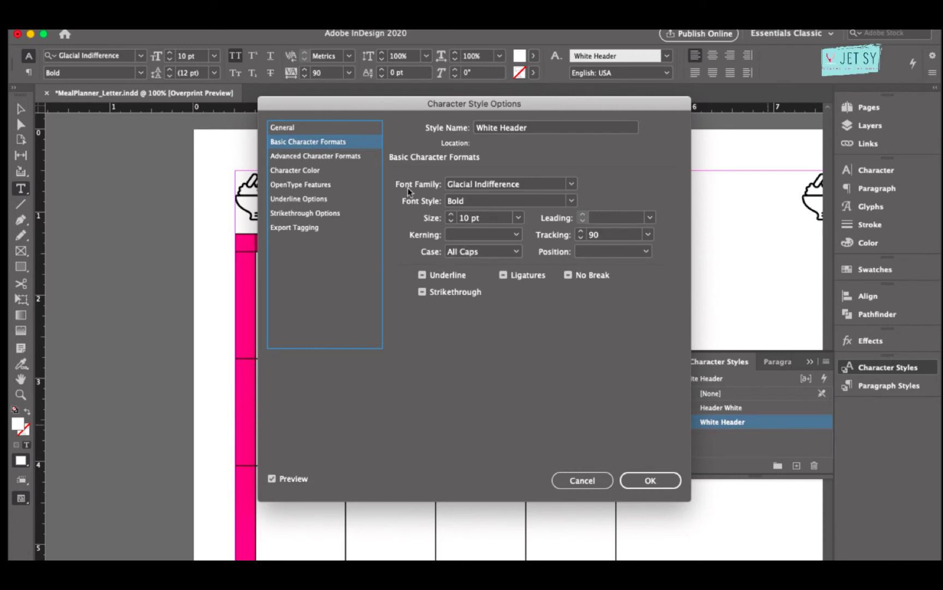
{"action": "left_click", "coordinate": [572, 185]}
{"action": "left_click", "coordinate": [439, 210]}
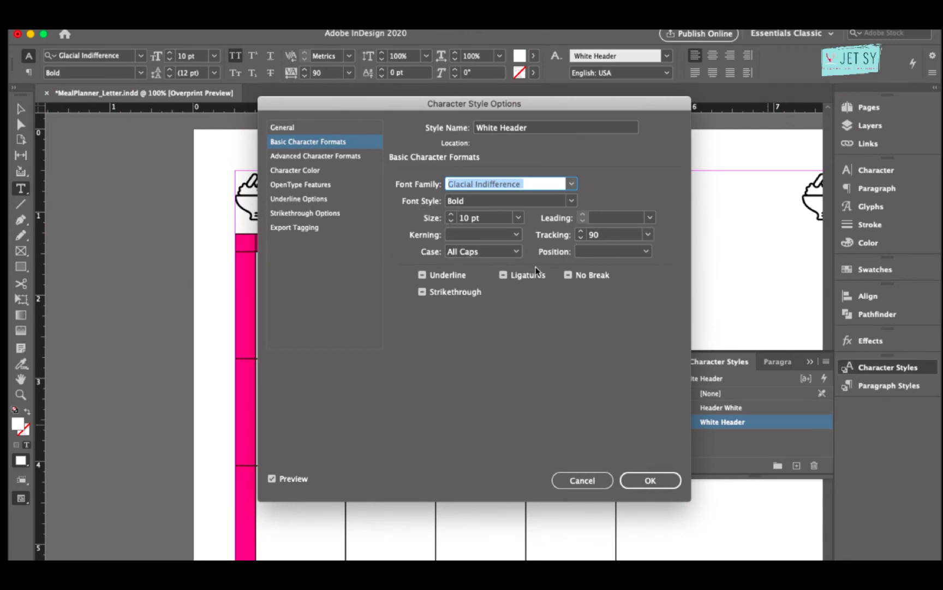
{"action": "left_click", "coordinate": [311, 157]}
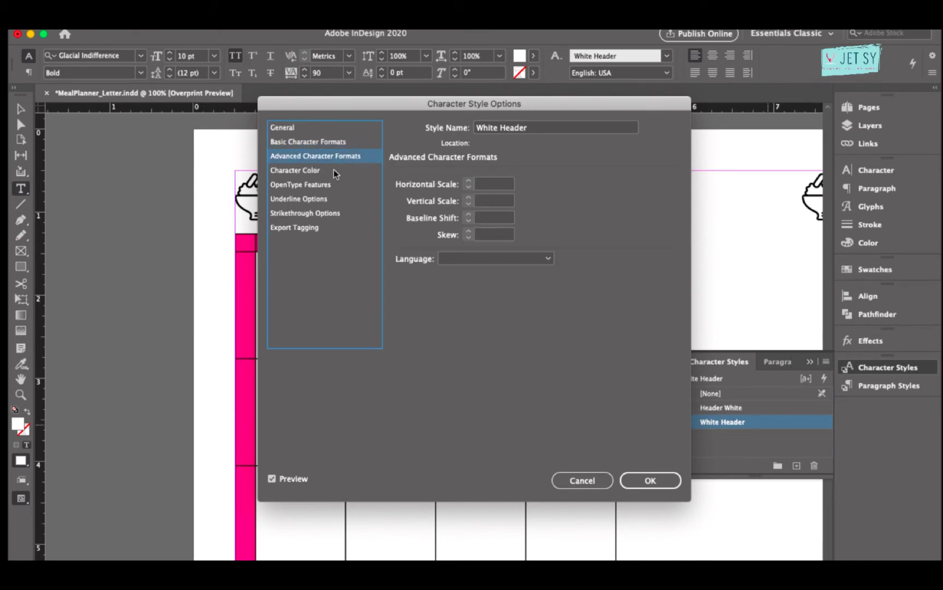
{"action": "left_click", "coordinate": [334, 173]}
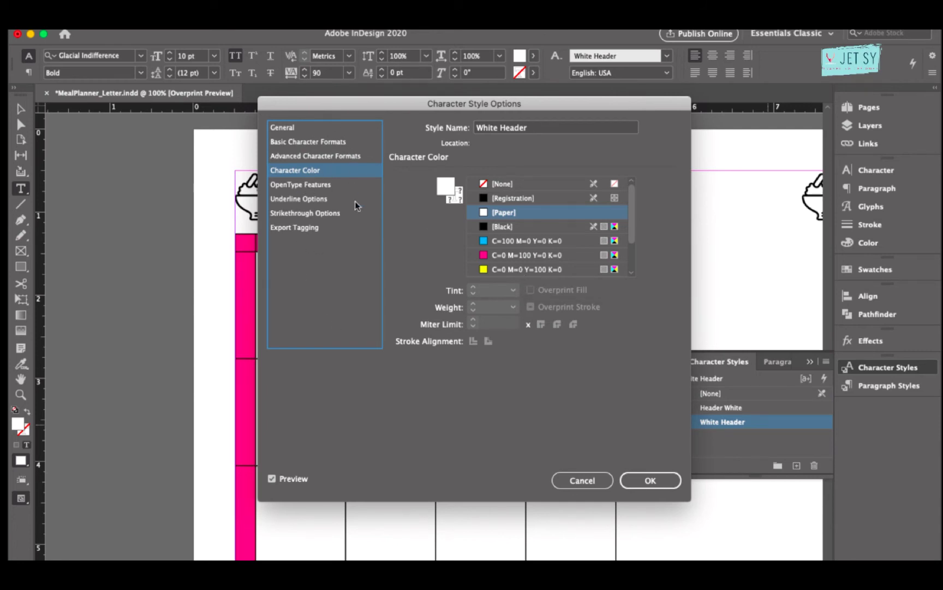
{"action": "left_click", "coordinate": [664, 485]}
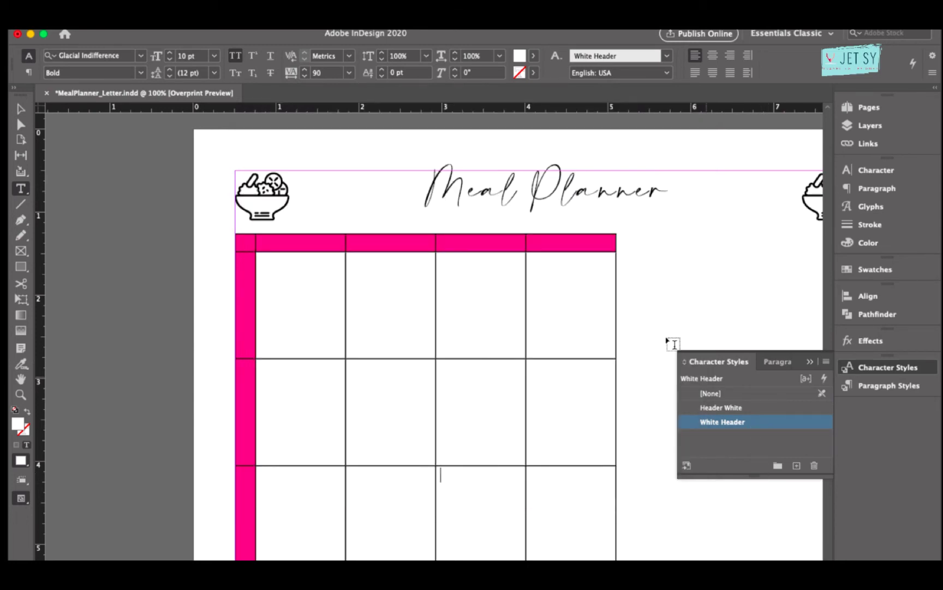
- Apply the White Header character style to the table's header row and first column
{"action": "left_click", "coordinate": [233, 246]}
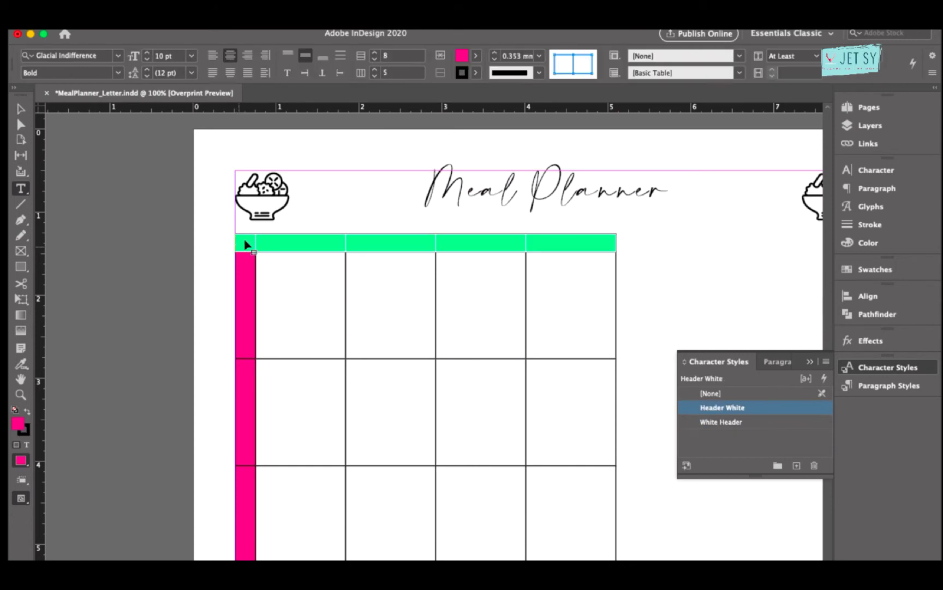
{"action": "left_click", "coordinate": [767, 423]}
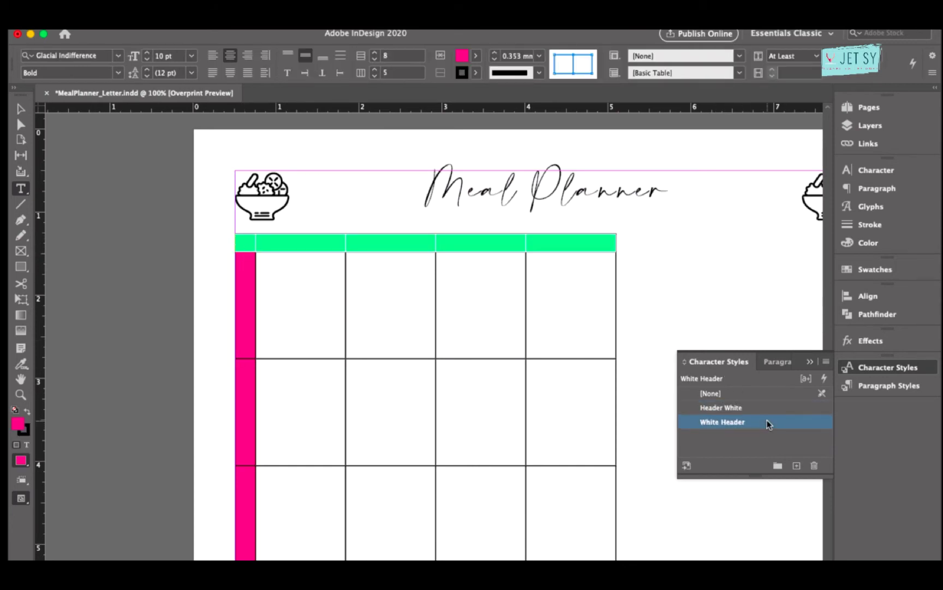
{"action": "left_click", "coordinate": [244, 231]}
{"action": "left_click", "coordinate": [727, 420]}
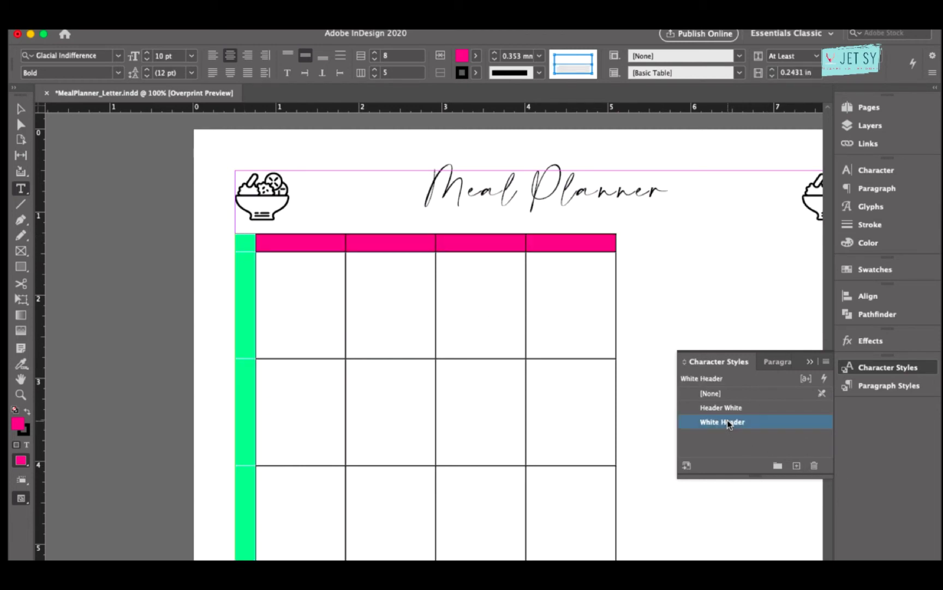
- Enter the headings BREAKFAST, LUNCH, DINNER and SNACKS in the header row, starting at the second column
{"action": "left_click", "coordinate": [288, 242]}
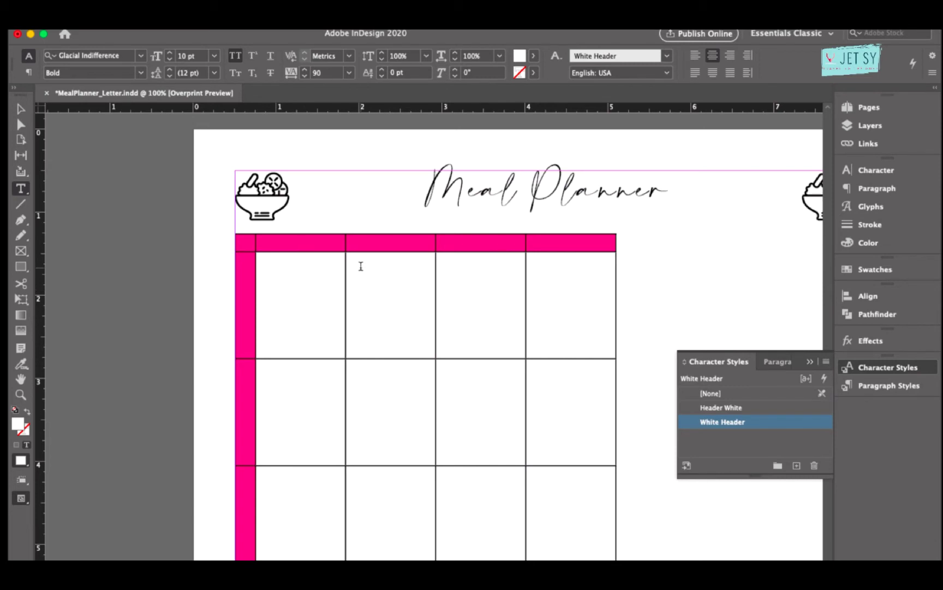
{"action": "type", "text": "BREAKFAST "}
{"action": "type", "text": "LUNCH"}
{"action": "key", "text": "Tab"}
{"action": "type", "text": "DINNER "}
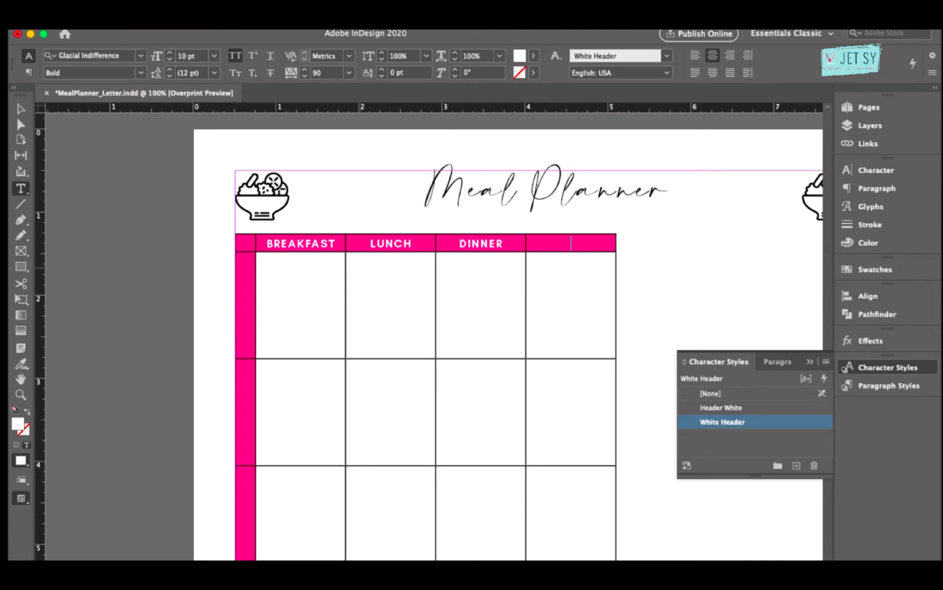
{"action": "type", "text": "SNACKS"}
- Rotate the text of the whole first column so that it reads from bottom to top
{"action": "scroll", "coordinate": [277, 217], "scroll_direction": "down", "scroll_amount": 3}
{"action": "scroll", "coordinate": [277, 217], "scroll_direction": "left", "scroll_amount": 1}
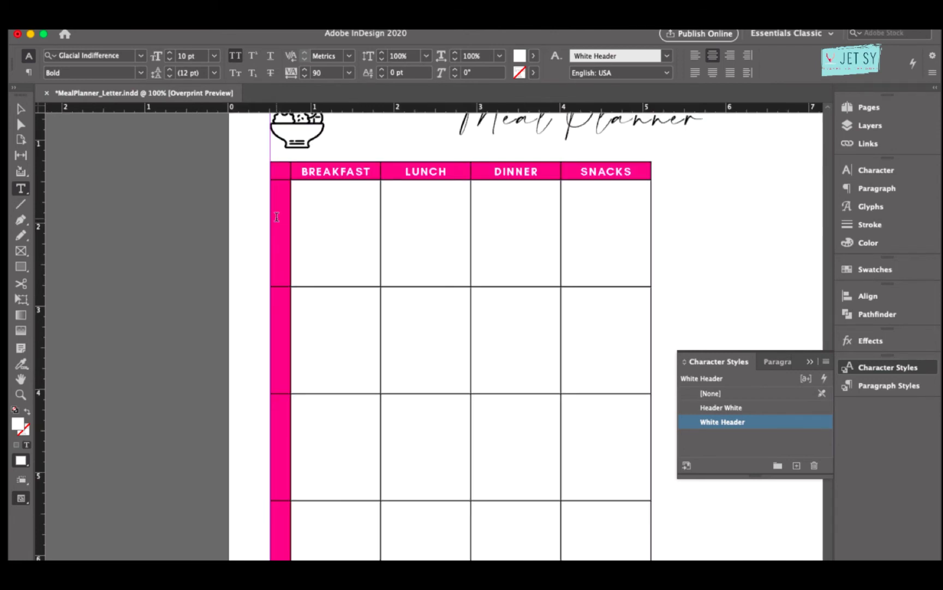
{"action": "left_click_drag", "start_coordinate": [276, 218], "coordinate": [288, 394]}
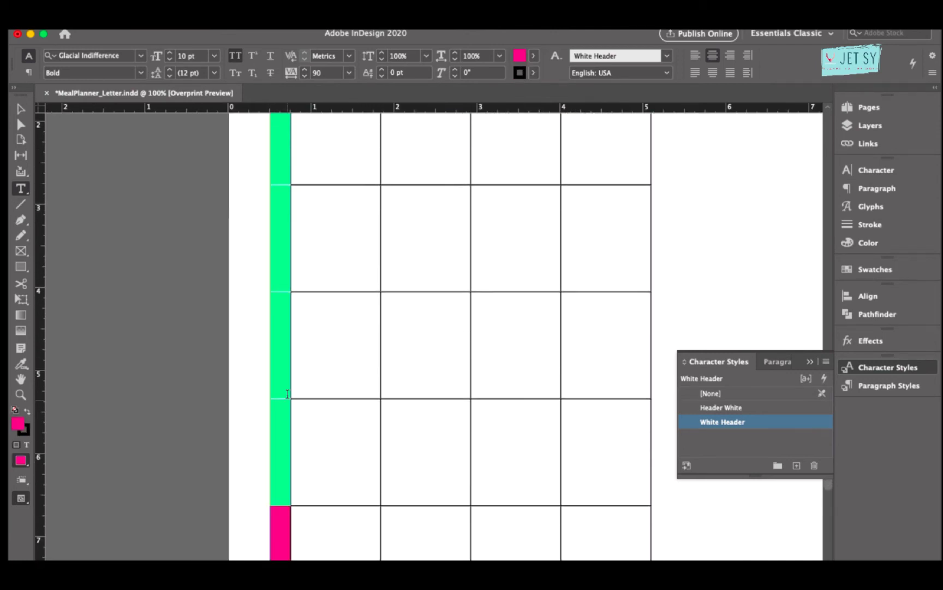
{"action": "scroll", "coordinate": [281, 244], "scroll_direction": "up", "scroll_amount": 5}
{"action": "left_click", "coordinate": [282, 244]}
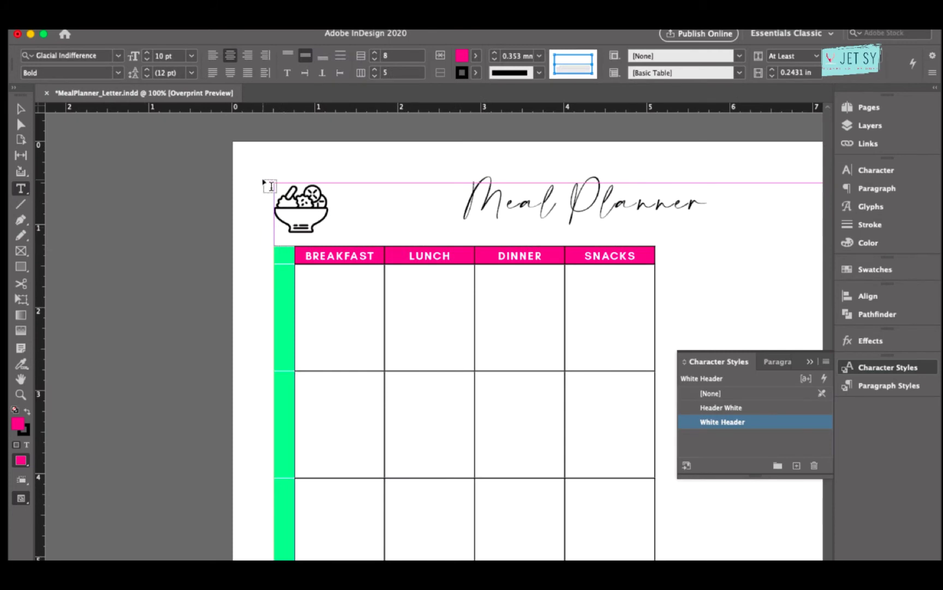
{"action": "left_click", "coordinate": [339, 75]}
- Enter MONDAY, TUESDAY and WEDNESDAY in the first three day cells of the rotated first column
{"action": "scroll", "coordinate": [320, 390], "scroll_direction": "down", "scroll_amount": 3}
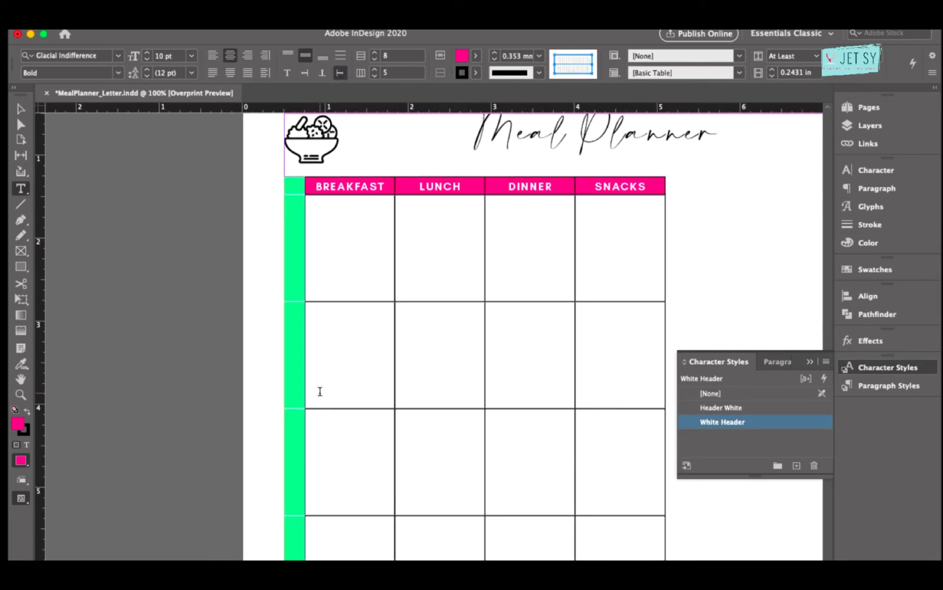
{"action": "key", "text": "Escape"}
{"action": "type", "text": "MONDAY"}
{"action": "key", "text": "Tab"}
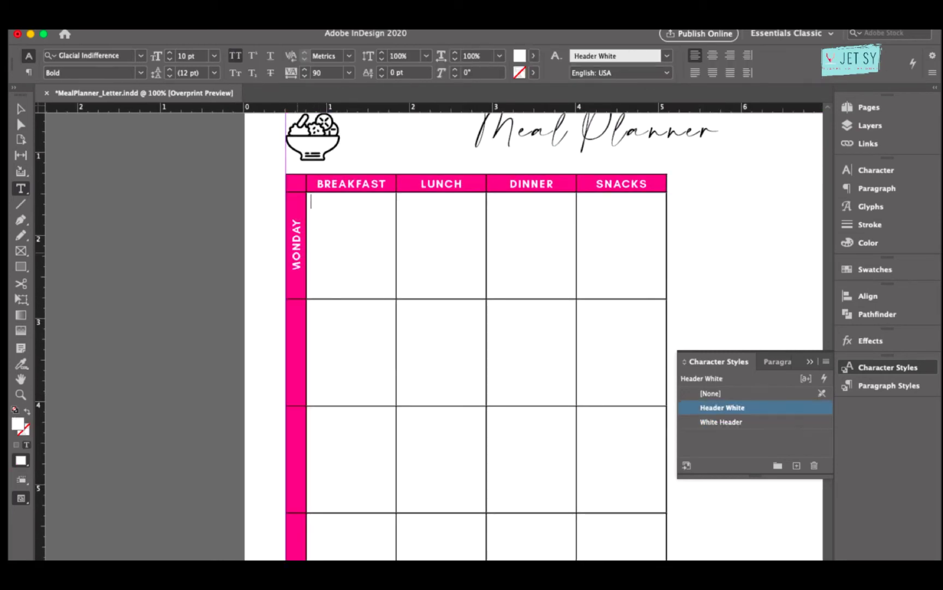
{"action": "left_click", "coordinate": [297, 352]}
{"action": "type", "text": "TU"}
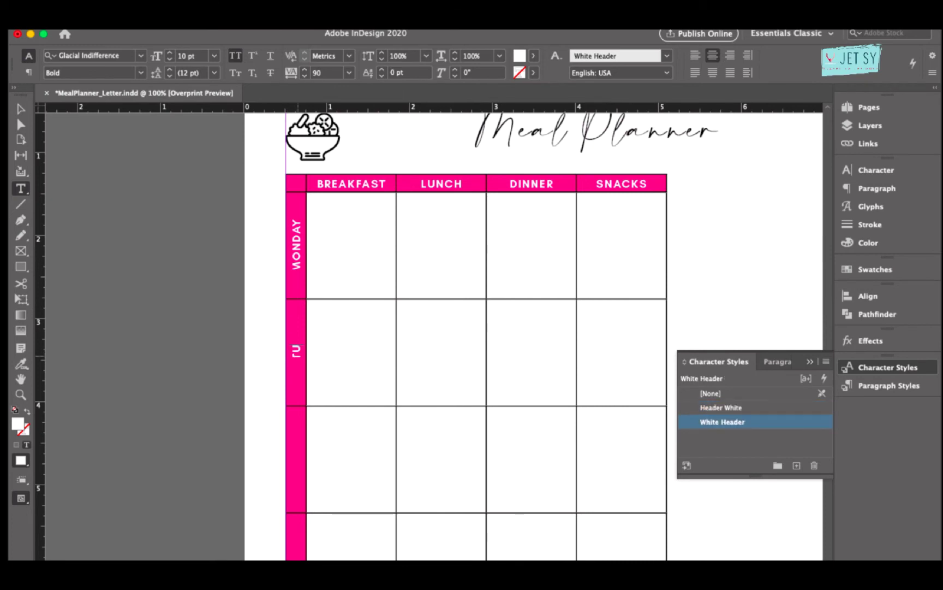
{"action": "type", "text": "ESDAY"}
{"action": "left_click", "coordinate": [299, 449]}
{"action": "type", "text": "WEDNESDAY"}
- Enter THURSDAY, FRIDAY, SATURDAY and SUNDAY in the remaining cells of the first column
{"action": "scroll", "coordinate": [434, 327], "scroll_direction": "down", "scroll_amount": 10}
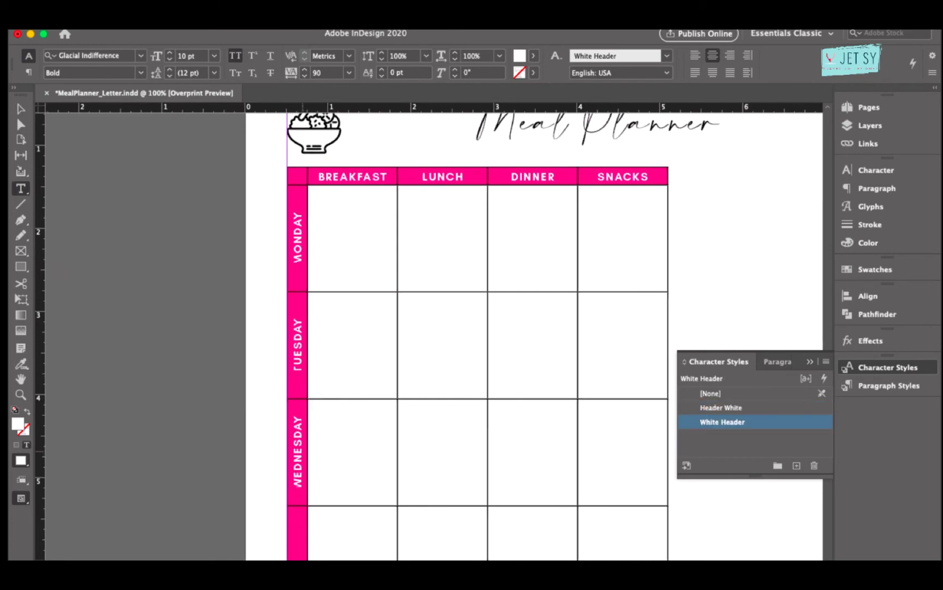
{"action": "scroll", "coordinate": [301, 477], "scroll_direction": "up", "scroll_amount": 2}
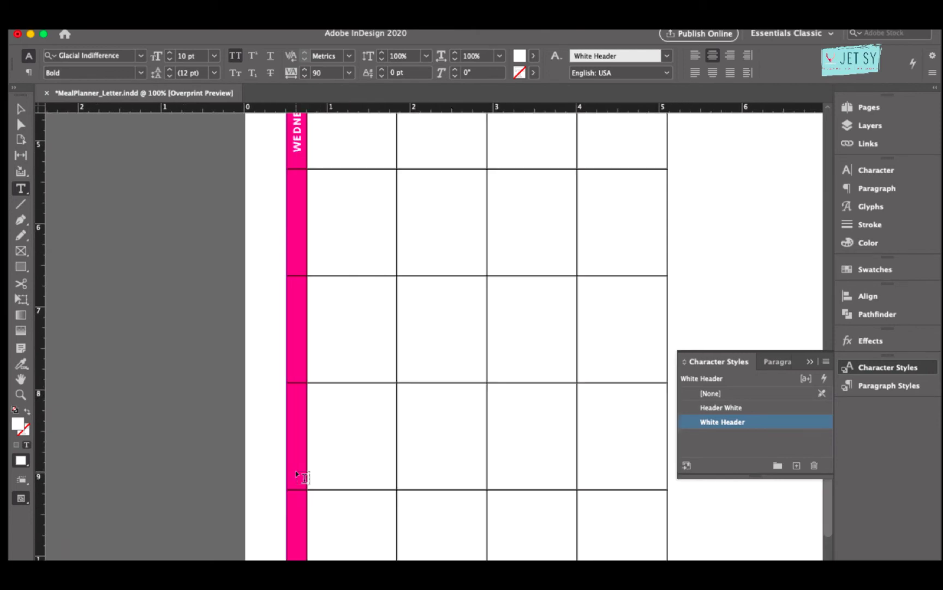
{"action": "left_click", "coordinate": [296, 229]}
{"action": "type", "text": "THURSDAY"}
{"action": "left_click", "coordinate": [299, 324]}
{"action": "type", "text": "FRIDAY"}
{"action": "left_click", "coordinate": [296, 443]}
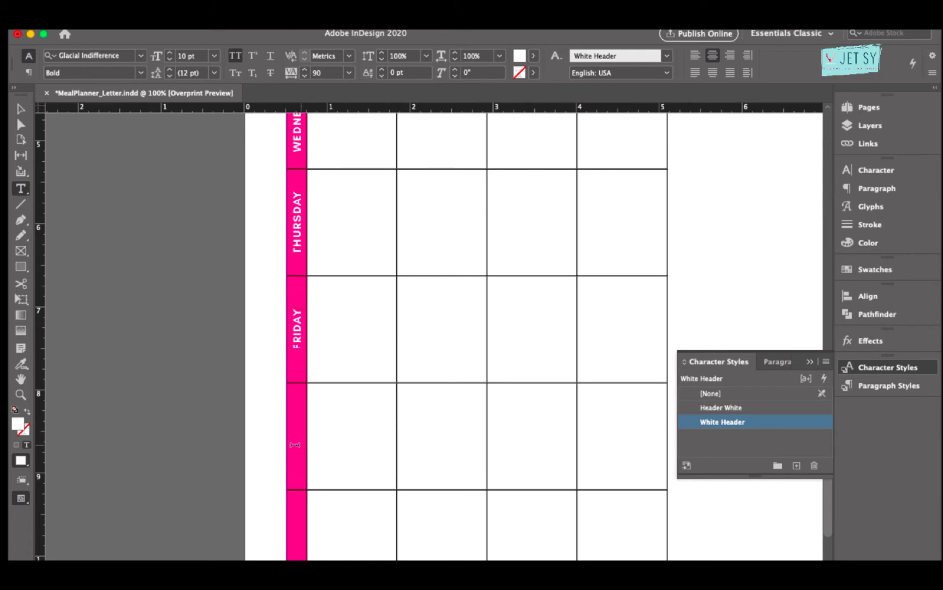
{"action": "type", "text": "SATURDAY"}
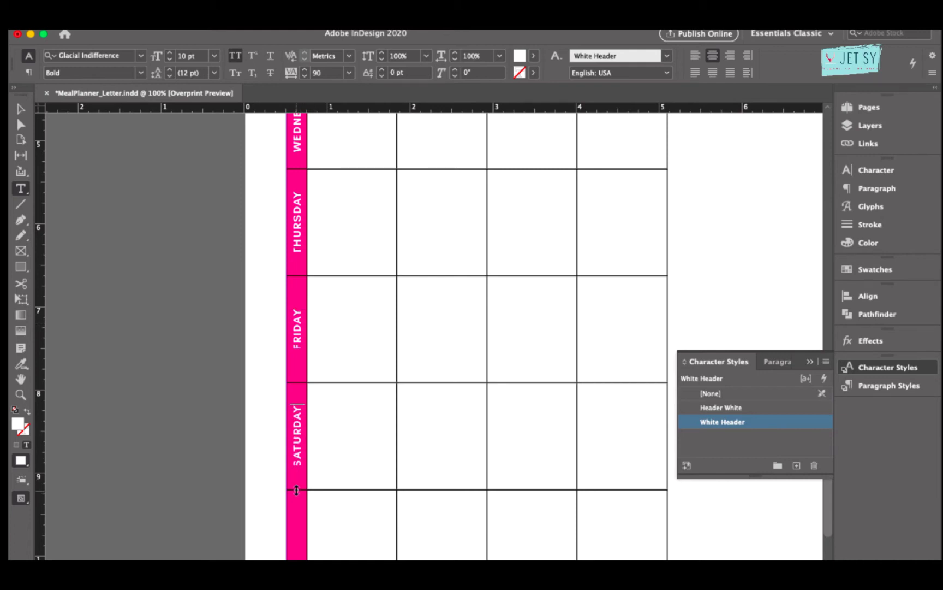
{"action": "left_click", "coordinate": [294, 514]}
{"action": "type", "text": "SUNDAY"}
- Add a black "WEEK OF:" label in a new text frame about 2.74 by 0.34 in, beside the SNACKS heading and reaching the page margin
{"action": "key", "text": "super+minus"}
{"action": "key", "text": "super+minus"}
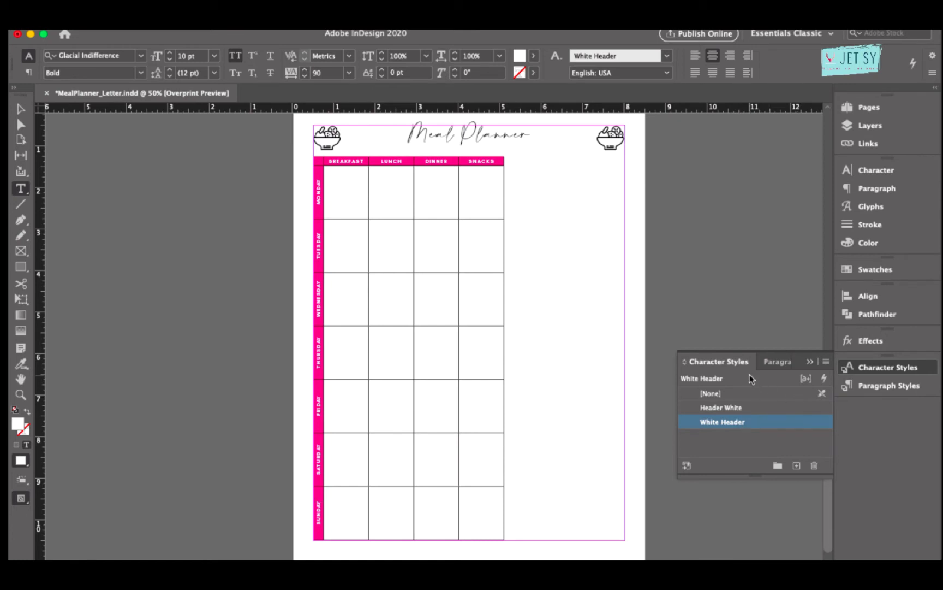
{"action": "left_click", "coordinate": [808, 366]}
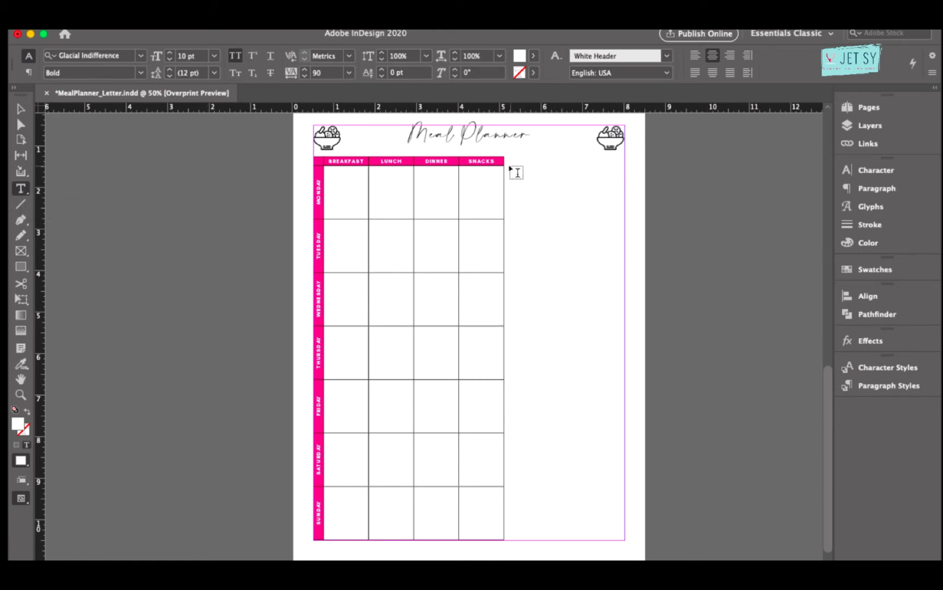
{"action": "left_click_drag", "start_coordinate": [511, 157], "coordinate": [626, 171]}
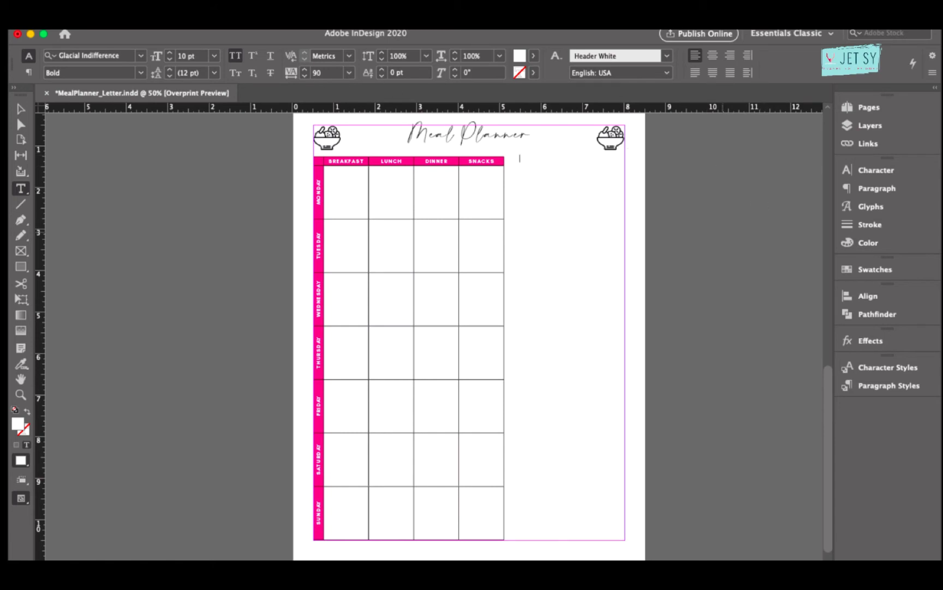
{"action": "type", "text": "G"}
{"action": "key", "text": "super+a"}
{"action": "left_click", "coordinate": [535, 56]}
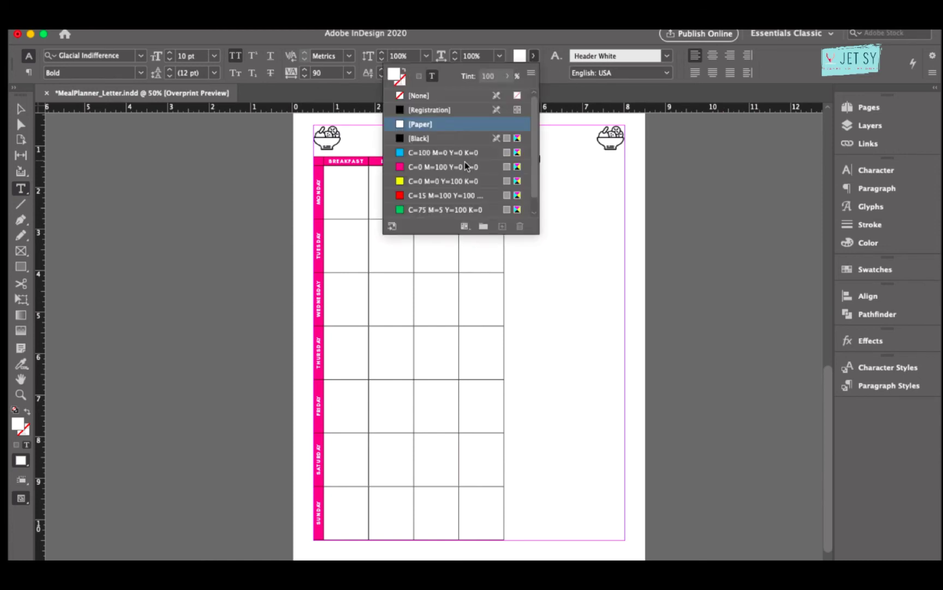
{"action": "left_click", "coordinate": [417, 138]}
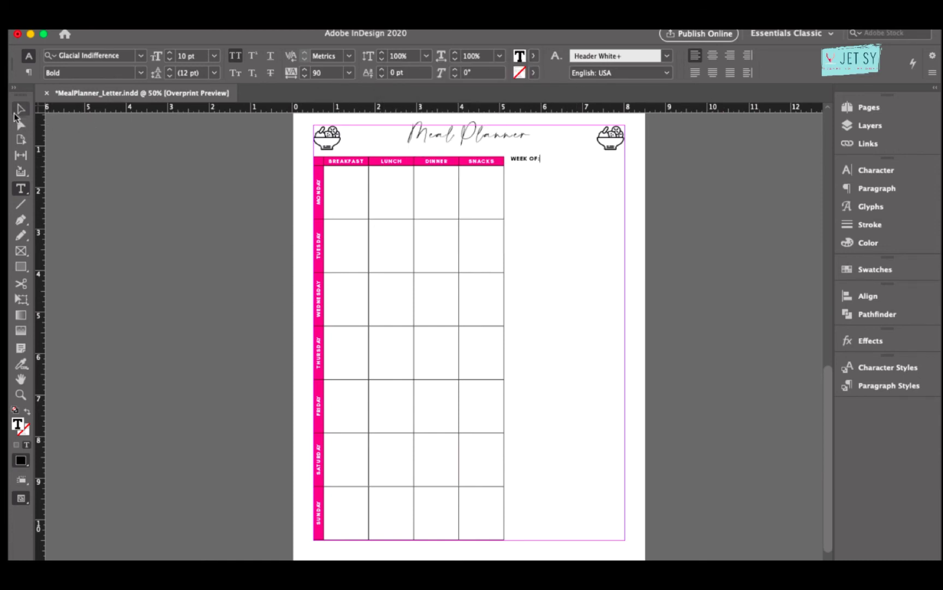
{"action": "left_click", "coordinate": [21, 109]}
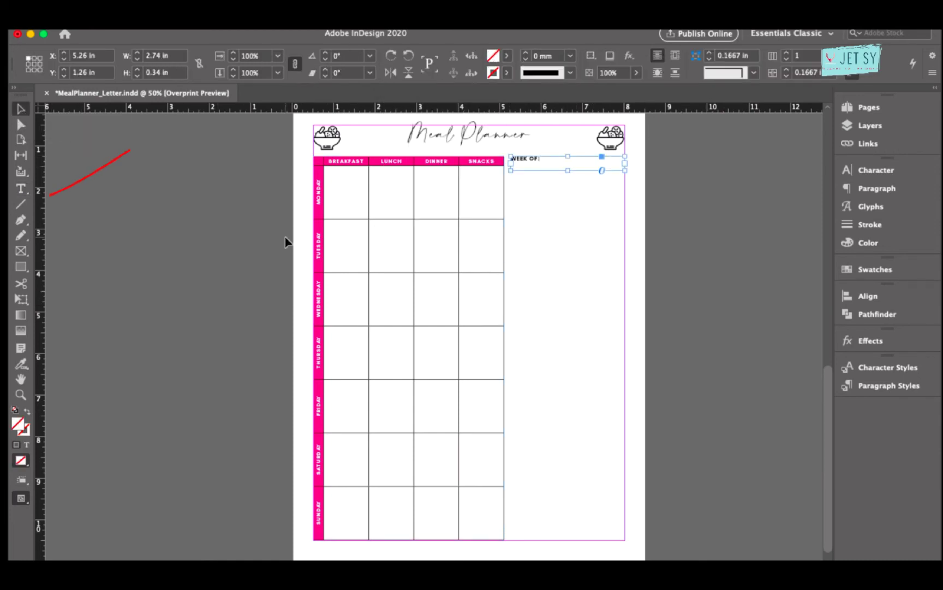
- Draw a horizontal line about 1.98 in long from the WEEK OF: label to the right margin and nudge it down to the text's baseline
{"action": "left_click", "coordinate": [21, 204]}
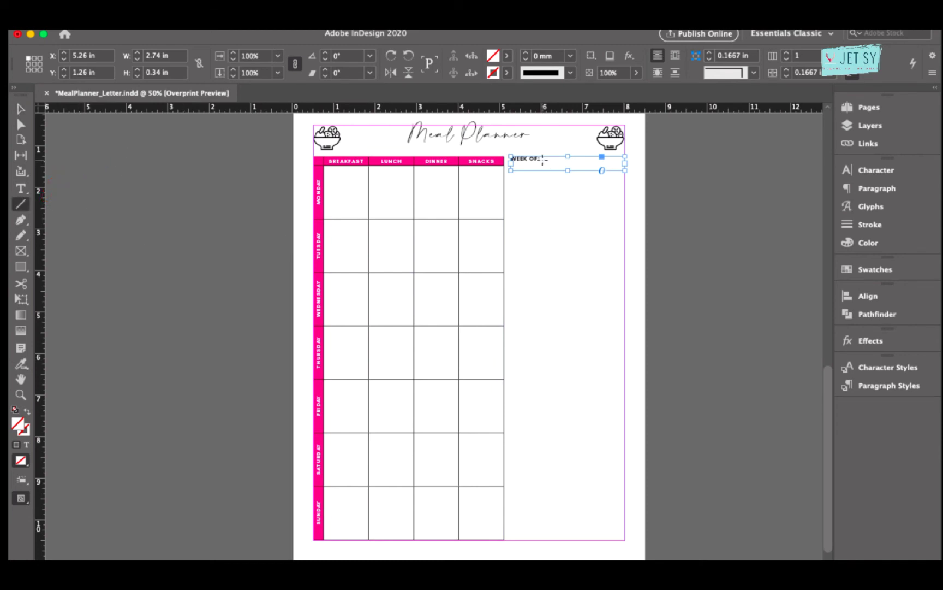
{"action": "left_click_drag", "start_coordinate": [542, 160], "coordinate": [625, 160]}
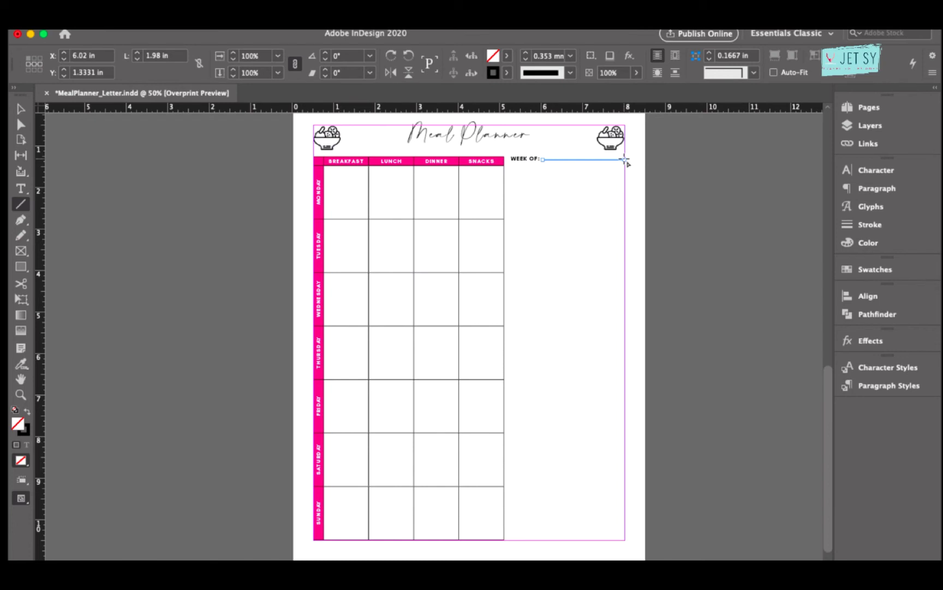
{"action": "key", "text": "v"}
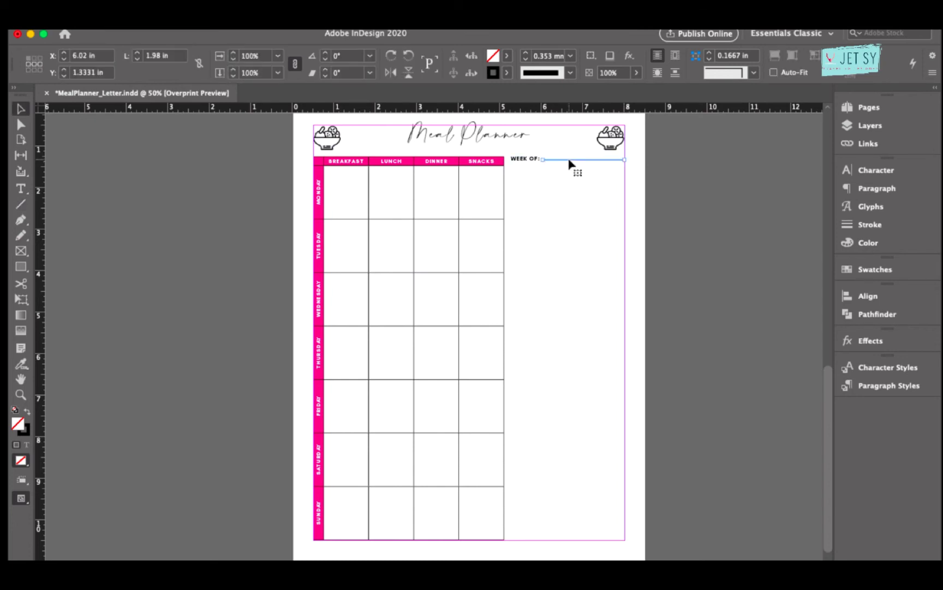
{"action": "key", "text": "Down"}
{"action": "key", "text": "Down"}
{"action": "key", "text": "super+equal"}
{"action": "key", "text": "super+equal"}
{"action": "key", "text": "super+equal"}
{"action": "key", "text": "super+equal"}
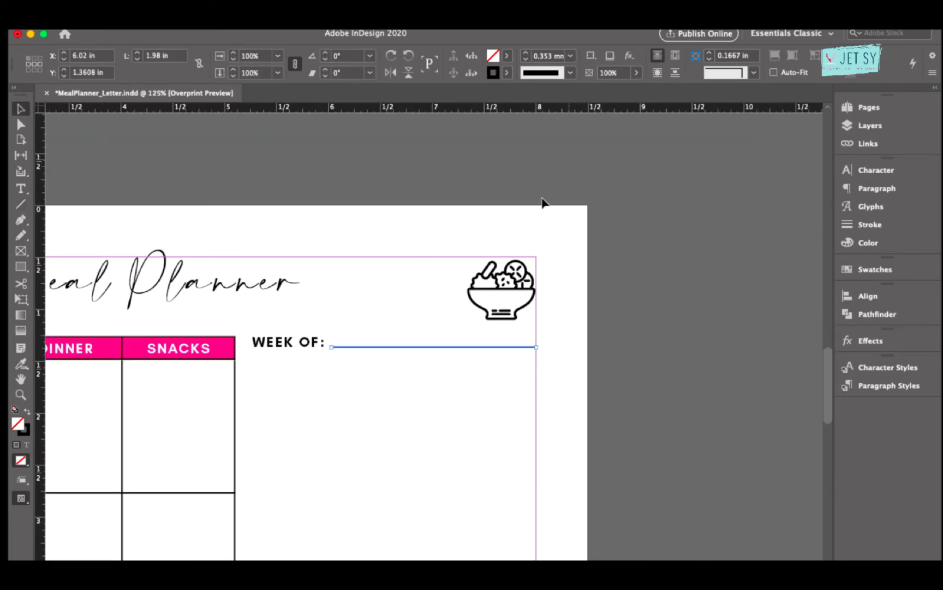
{"action": "left_click", "coordinate": [344, 400]}
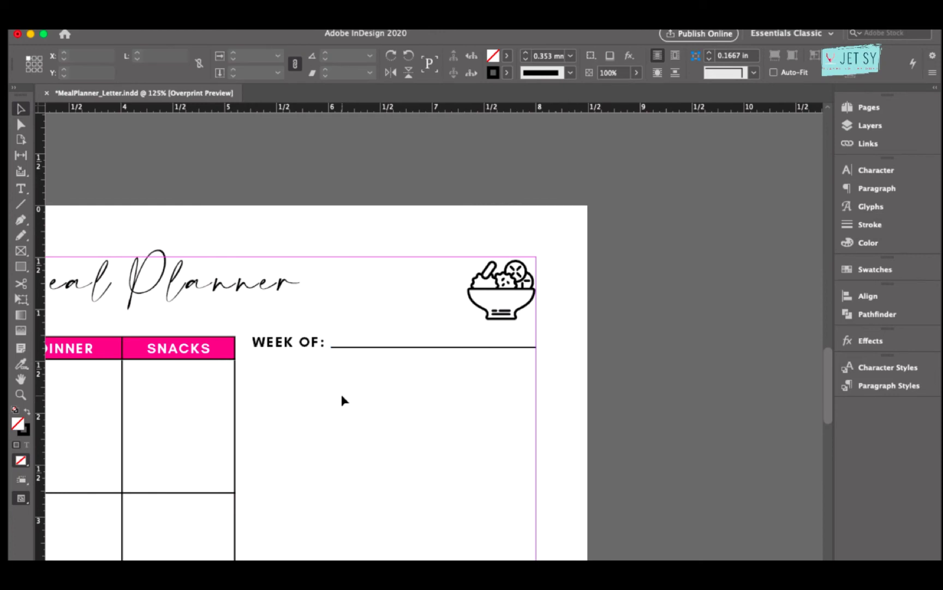
- Nudge the WEEK OF: label and its line together down and left to about X 5.19 in, Y 1.36 in
{"action": "left_click", "coordinate": [290, 348]}
{"action": "left_click", "coordinate": [350, 347]}
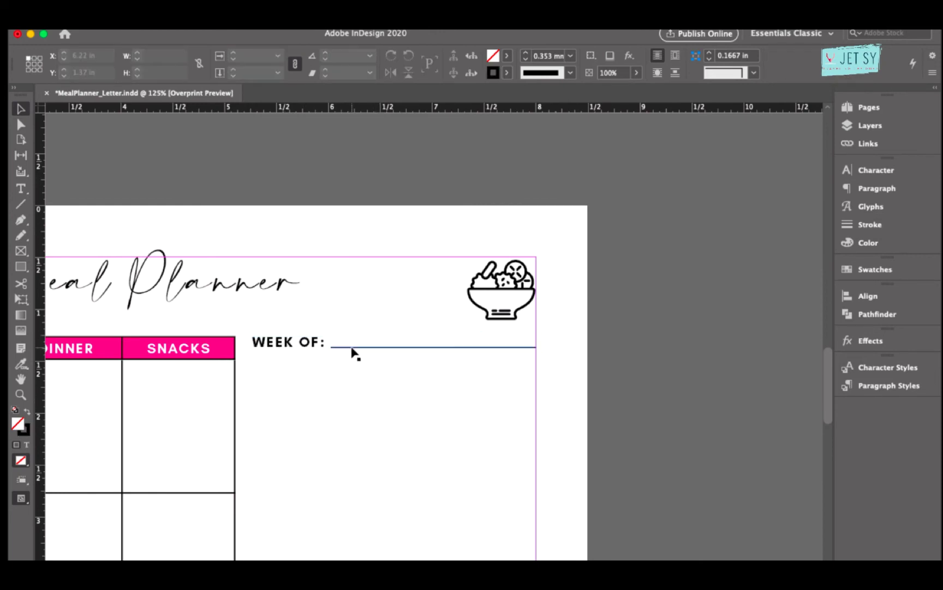
{"action": "left_click", "coordinate": [304, 344], "text": "shift"}
{"action": "key", "text": "Down"}
{"action": "key", "text": "Down"}
{"action": "key", "text": "Down"}
{"action": "key", "text": "Down"}
{"action": "key", "text": "Down"}
{"action": "key", "text": "Down"}
{"action": "key", "text": "Down"}
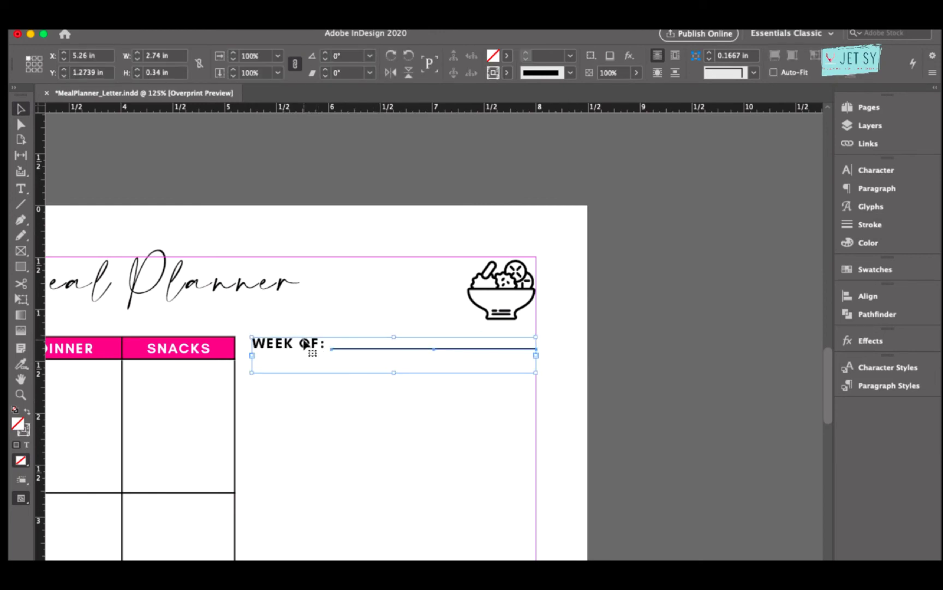
{"action": "key", "text": "Left"}
{"action": "key", "text": "Left"}
{"action": "key", "text": "Left"}
{"action": "key", "text": "Left"}
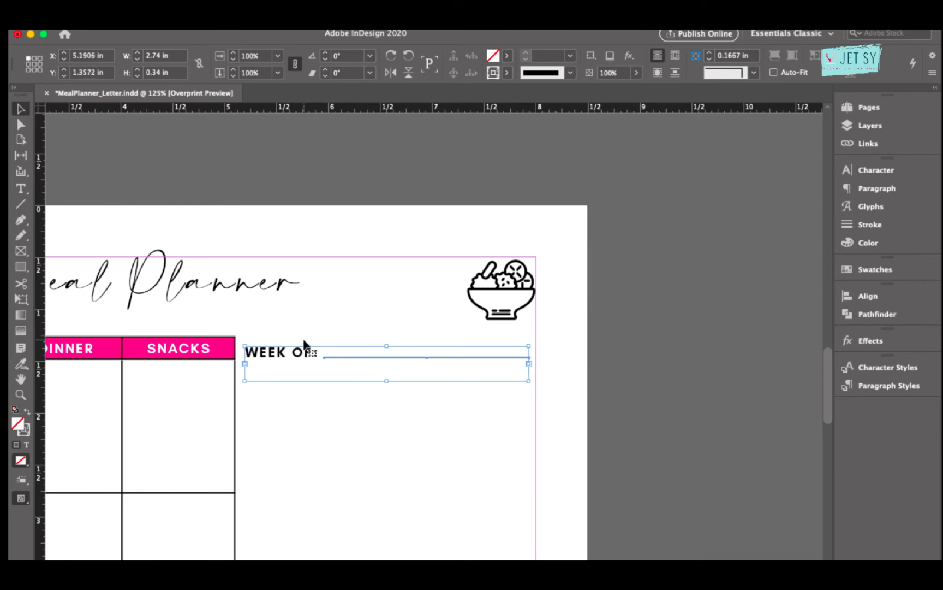
- Extend the right end of the WEEK OF: line to the page's right margin
{"action": "left_click", "coordinate": [459, 497]}
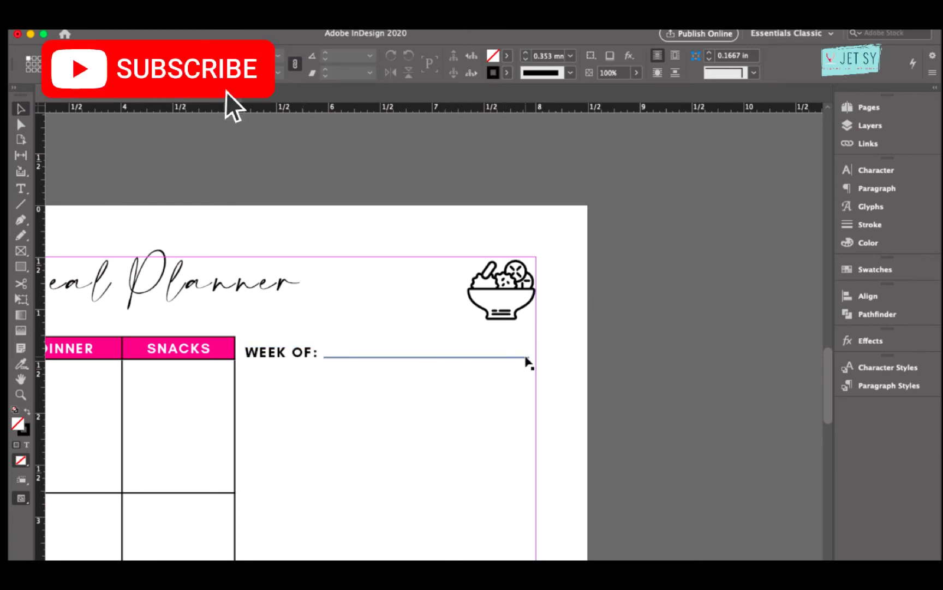
{"action": "left_click", "coordinate": [528, 358]}
{"action": "left_click_drag", "start_coordinate": [530, 356], "coordinate": [537, 357]}
- Draw a tall text frame below the WEEK OF: line and insert a table with 15 body rows and 1 column
{"action": "scroll", "coordinate": [562, 398], "scroll_direction": "down", "scroll_amount": 5}
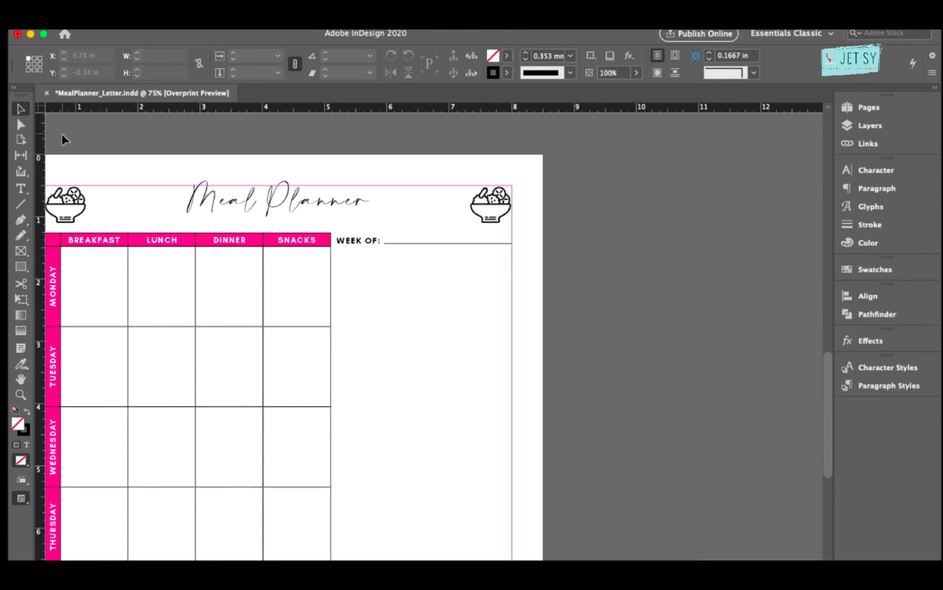
{"action": "key", "text": "t"}
{"action": "left_click_drag", "start_coordinate": [337, 249], "coordinate": [512, 567]}
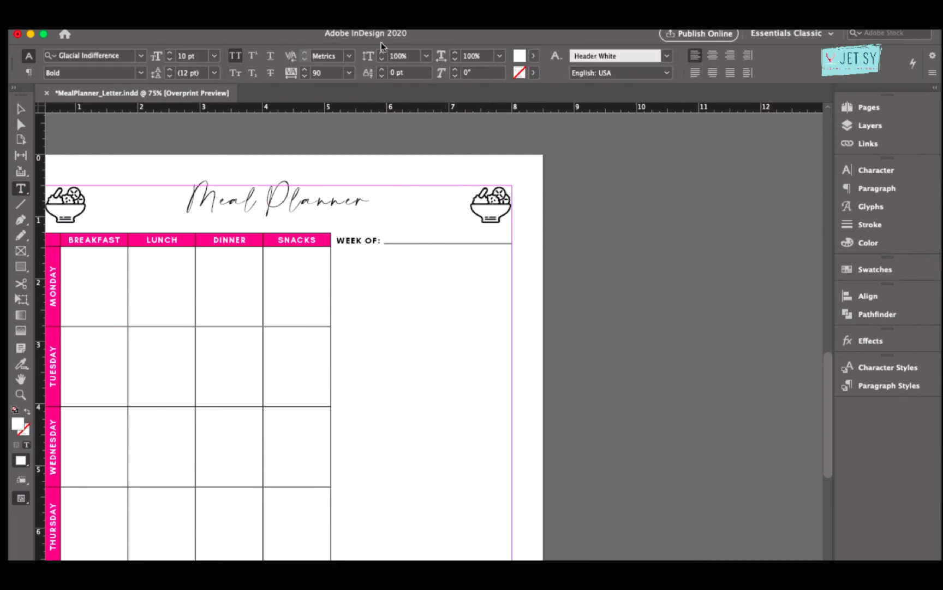
{"action": "left_click", "coordinate": [281, 24]}
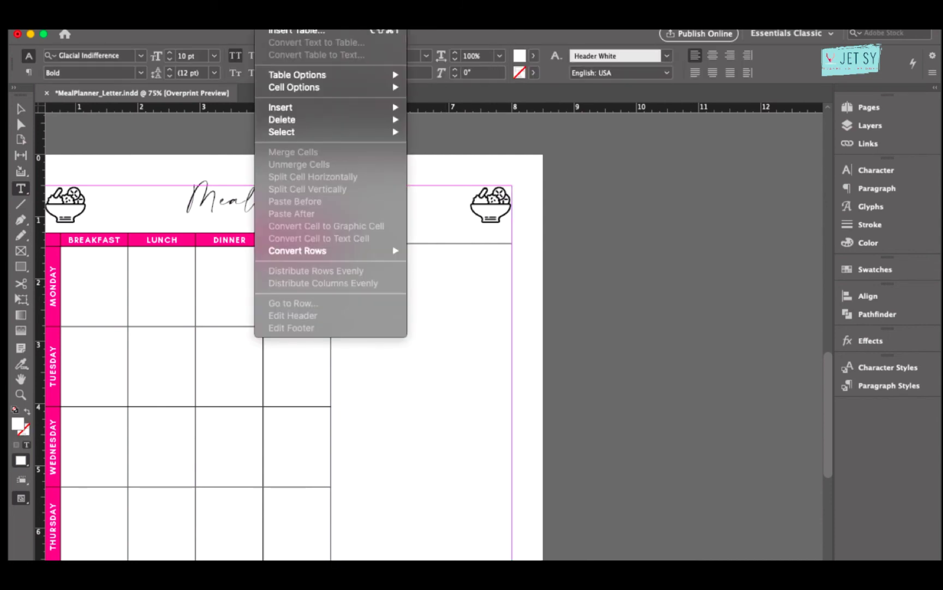
{"action": "left_click", "coordinate": [290, 31]}
{"action": "type", "text": "15"}
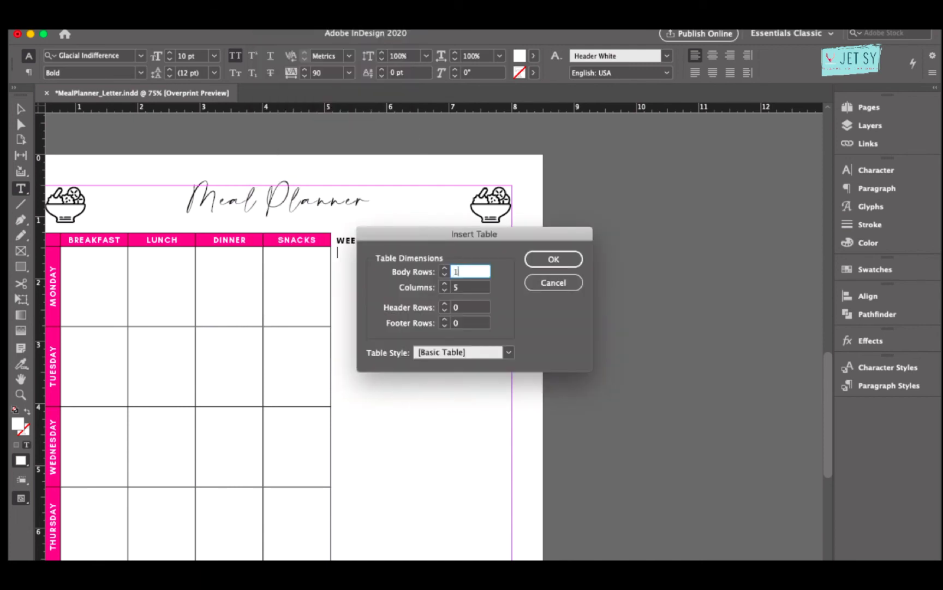
{"action": "left_click", "coordinate": [473, 287]}
{"action": "type", "text": "1"}
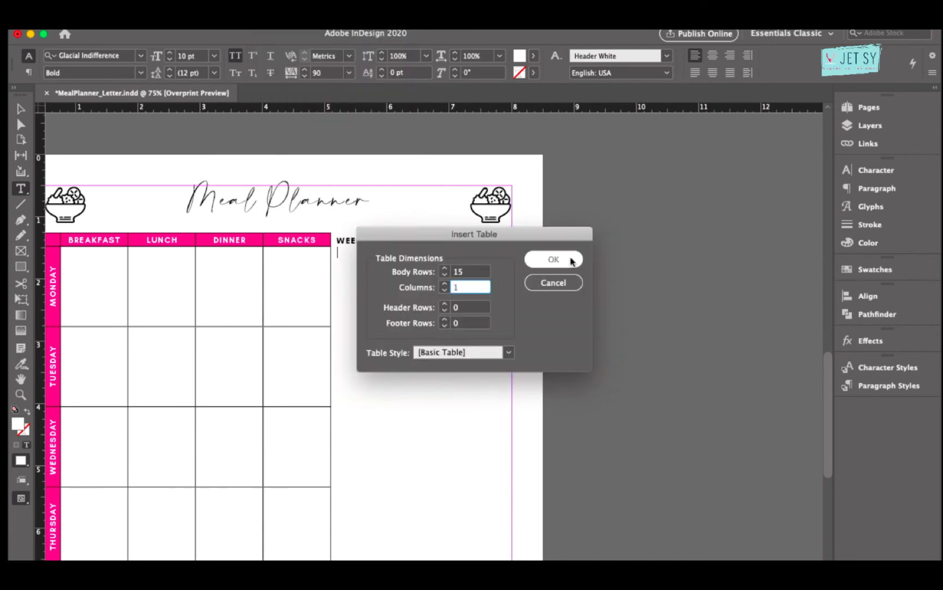
{"action": "left_click", "coordinate": [569, 260]}
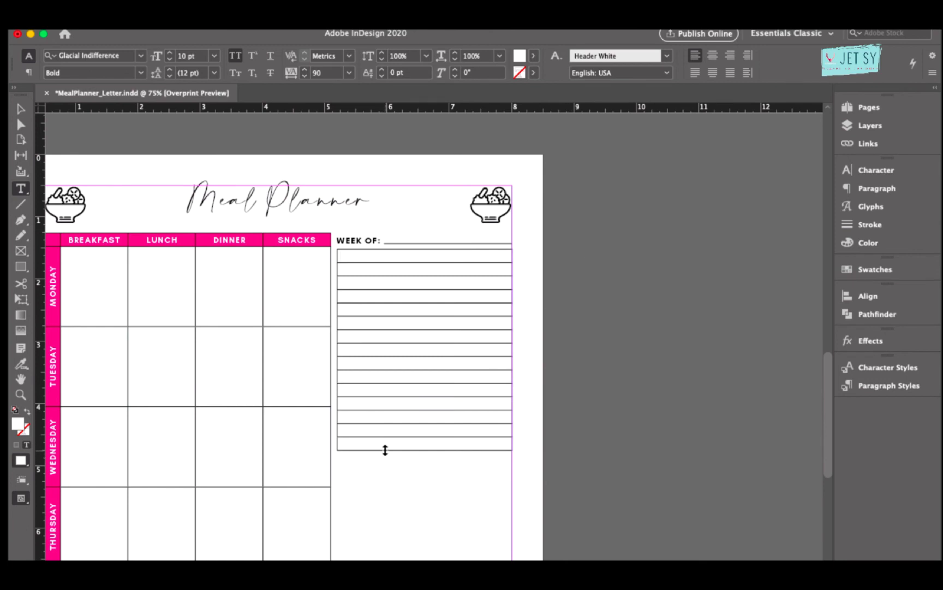
- Stretch the new table's last row down the page and distribute all its rows evenly
{"action": "left_click_drag", "start_coordinate": [385, 450], "coordinate": [377, 558]}
{"action": "left_click", "coordinate": [410, 246]}
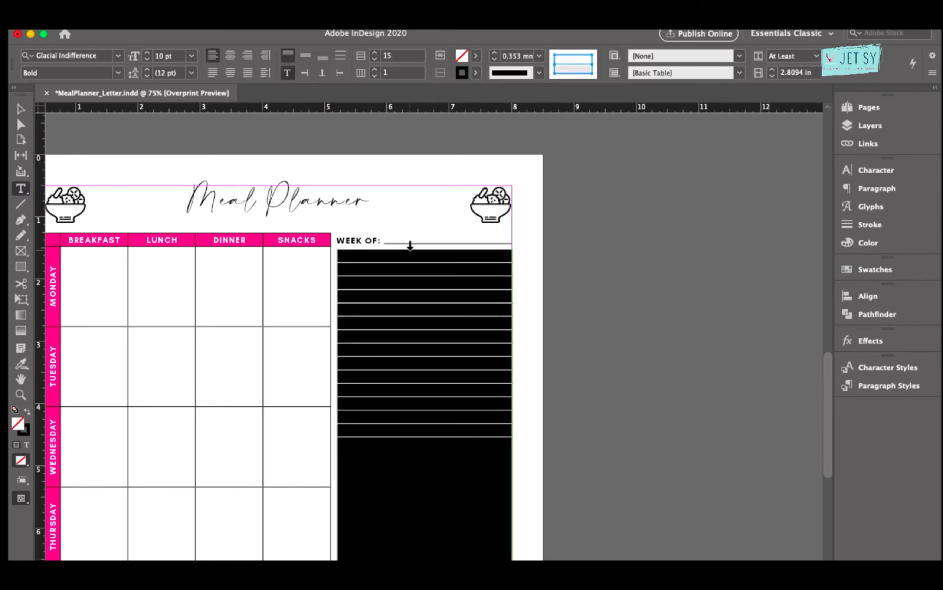
{"action": "right_click", "coordinate": [407, 411]}
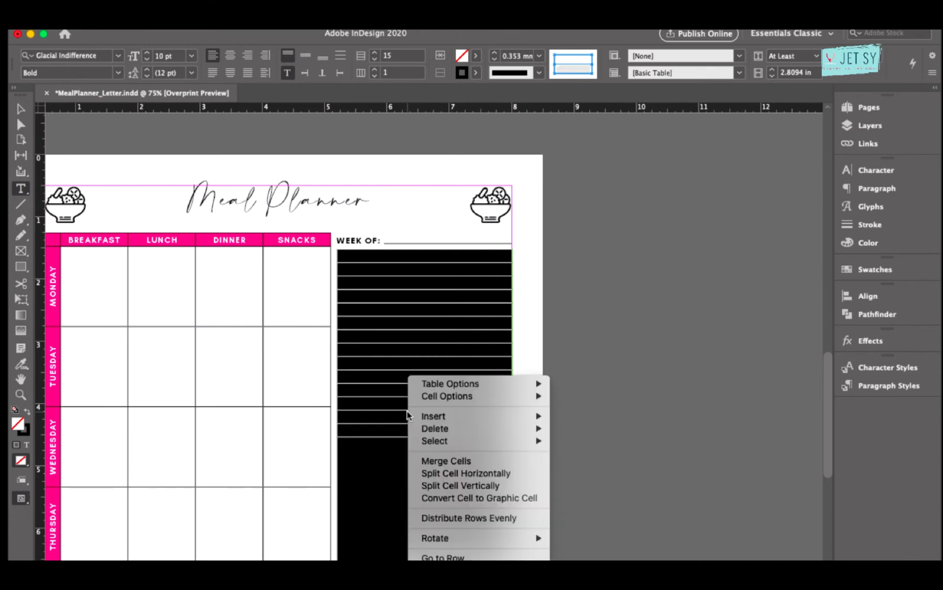
{"action": "left_click", "coordinate": [440, 516]}
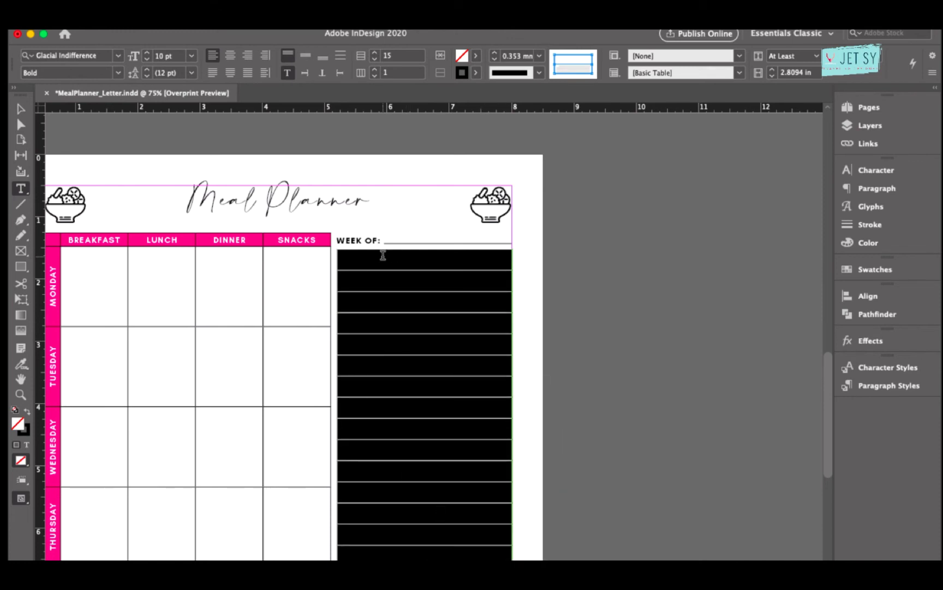
- Fill the first row of the one-column table with magenta
{"action": "left_click", "coordinate": [382, 255]}
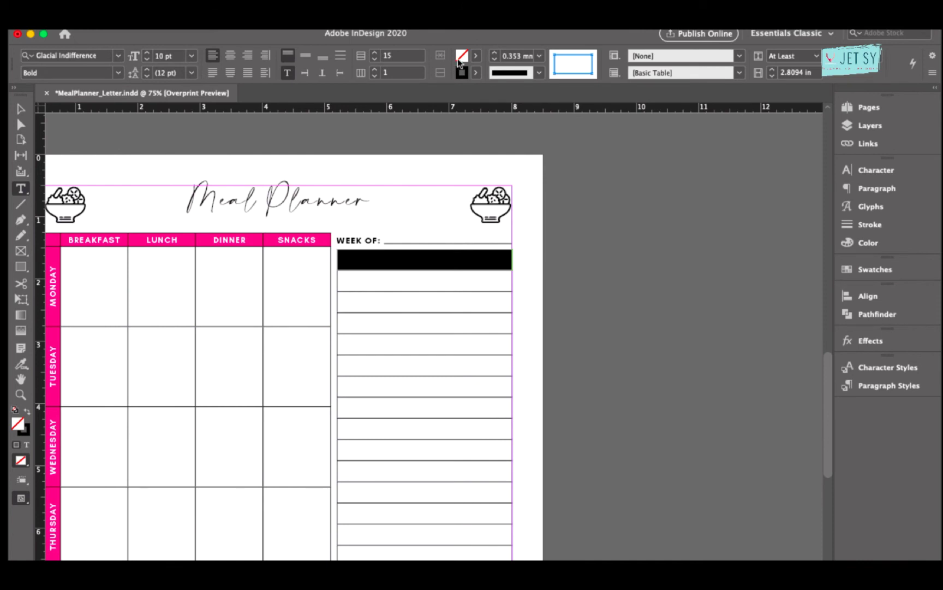
{"action": "left_click", "coordinate": [476, 56]}
{"action": "left_click", "coordinate": [389, 167]}
- Apply the White Header character style to the magenta first row of the one-column table
{"action": "left_click", "coordinate": [434, 254]}
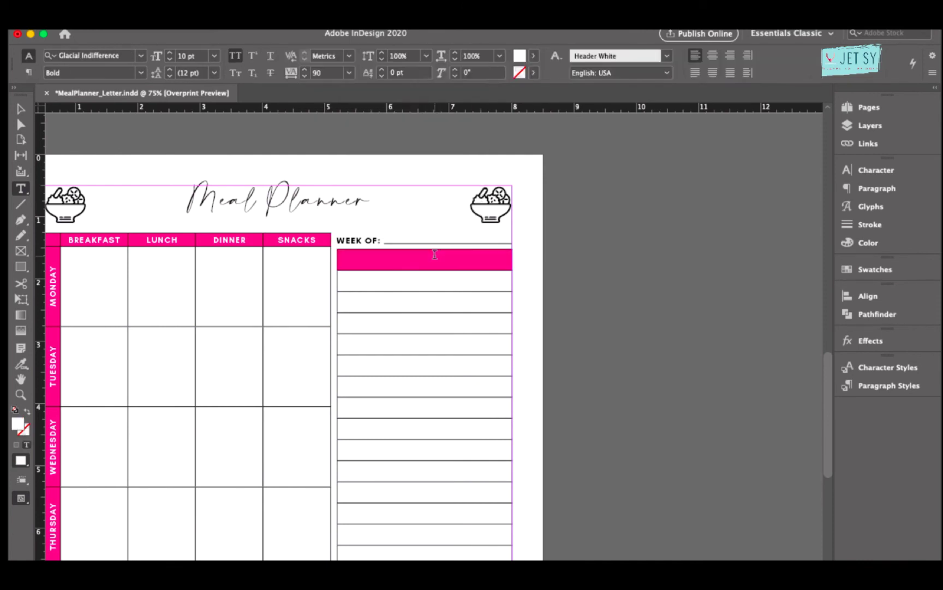
{"action": "left_click", "coordinate": [333, 262]}
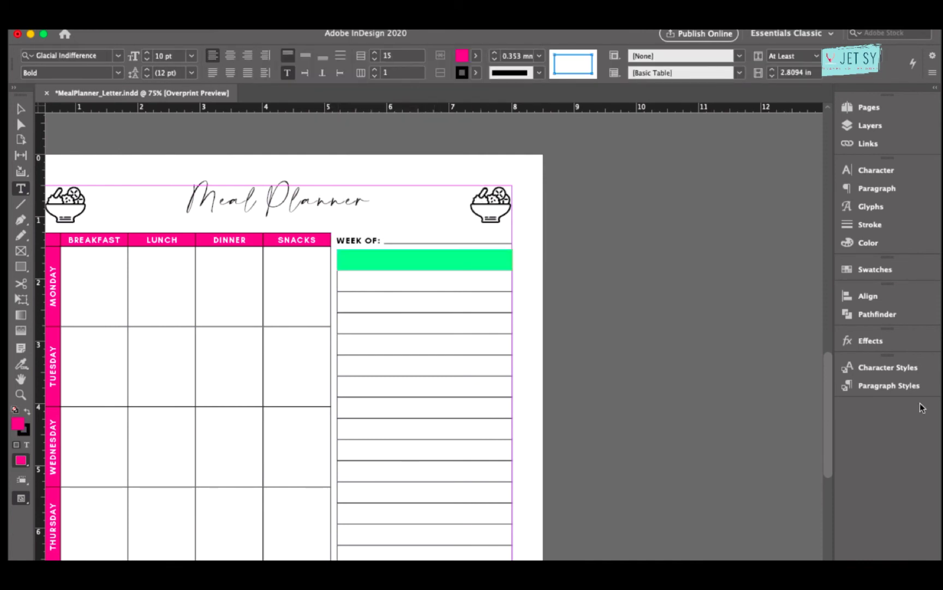
{"action": "left_click", "coordinate": [902, 368]}
{"action": "left_click", "coordinate": [719, 422]}
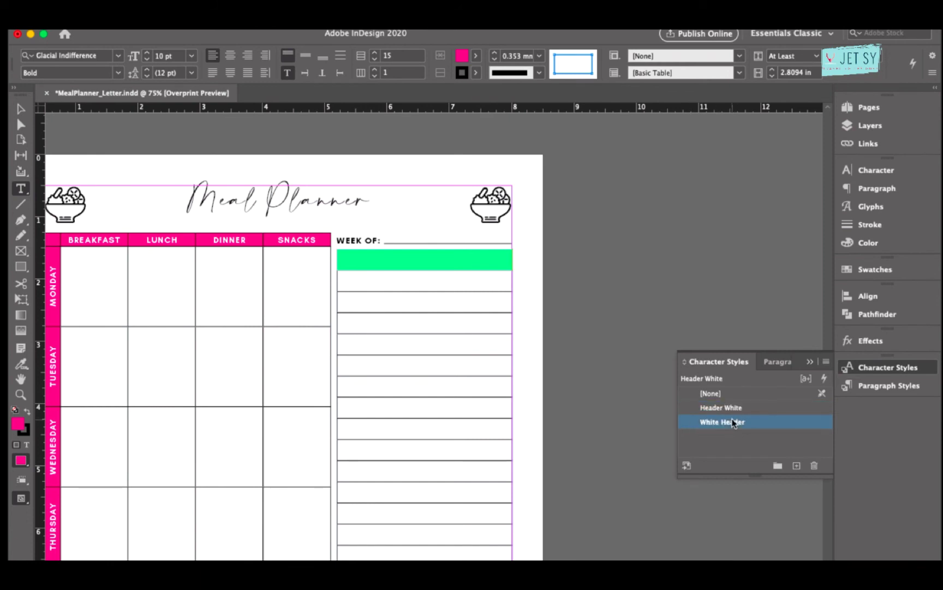
- Centre the magenta first row's content horizontally and vertically and enter GROCERIES as its heading
{"action": "key", "text": "Escape"}
{"action": "key", "text": "Escape"}
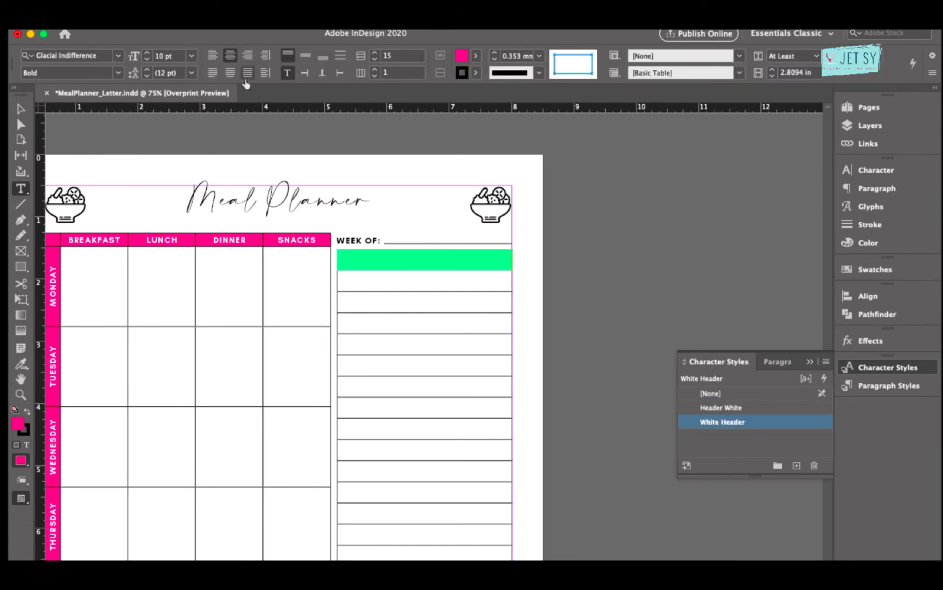
{"action": "left_click", "coordinate": [416, 258]}
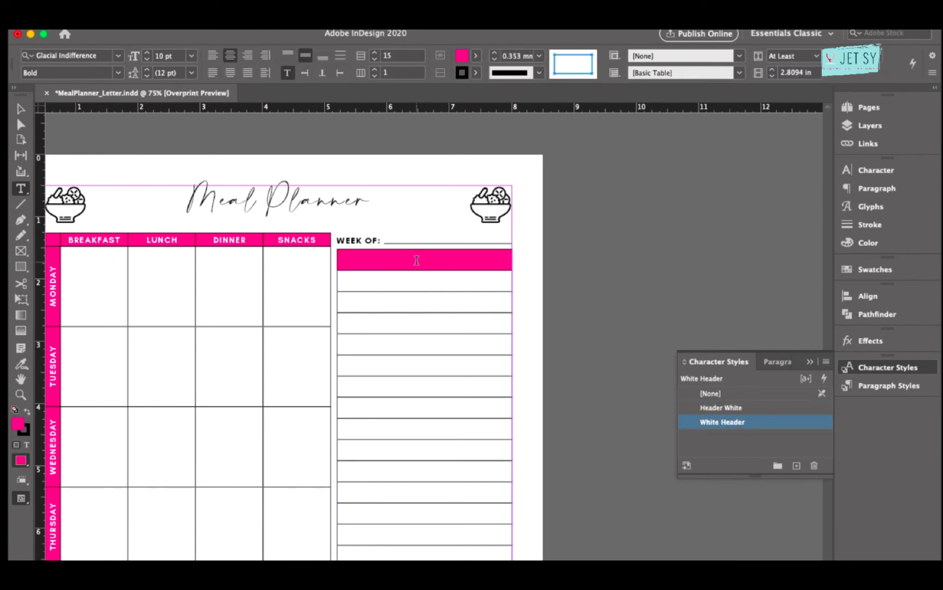
{"action": "type", "text": "GR"}
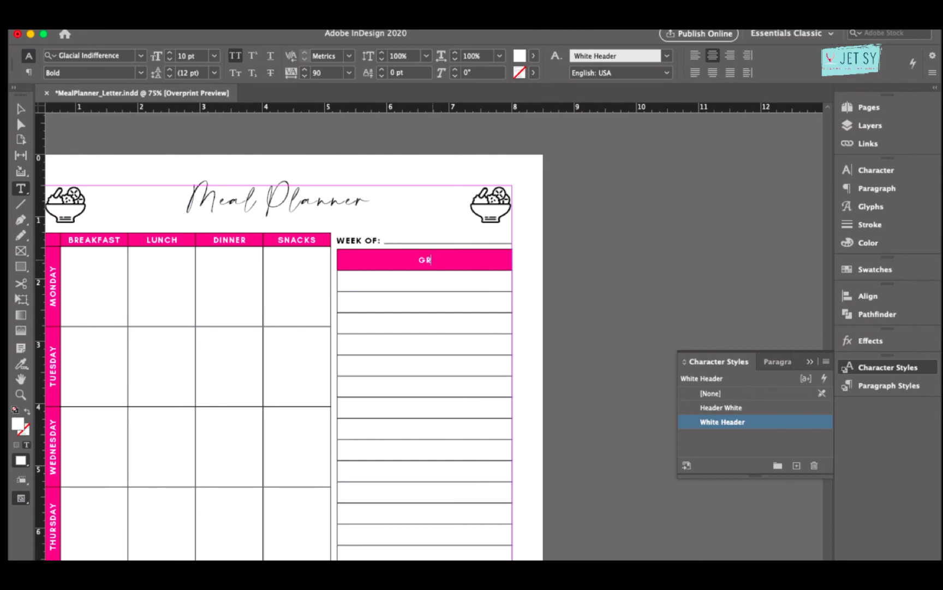
{"action": "type", "text": "OCERIES"}
{"action": "key", "text": "Escape"}
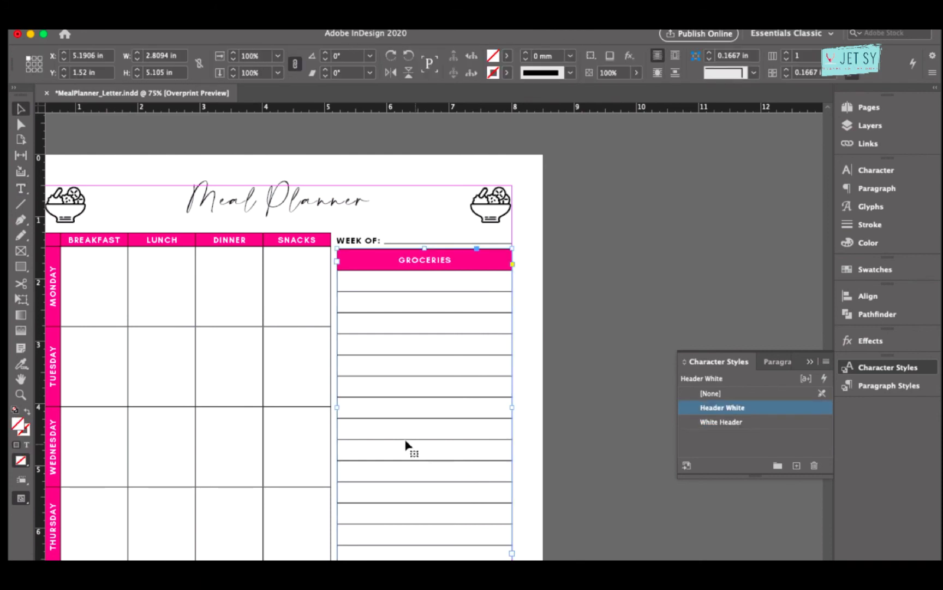
- Select the whole groceries table and set the stroke of its outer side borders to None
{"action": "scroll", "coordinate": [349, 316], "scroll_direction": "down", "scroll_amount": 2}
{"action": "key", "text": "super+shift+a"}
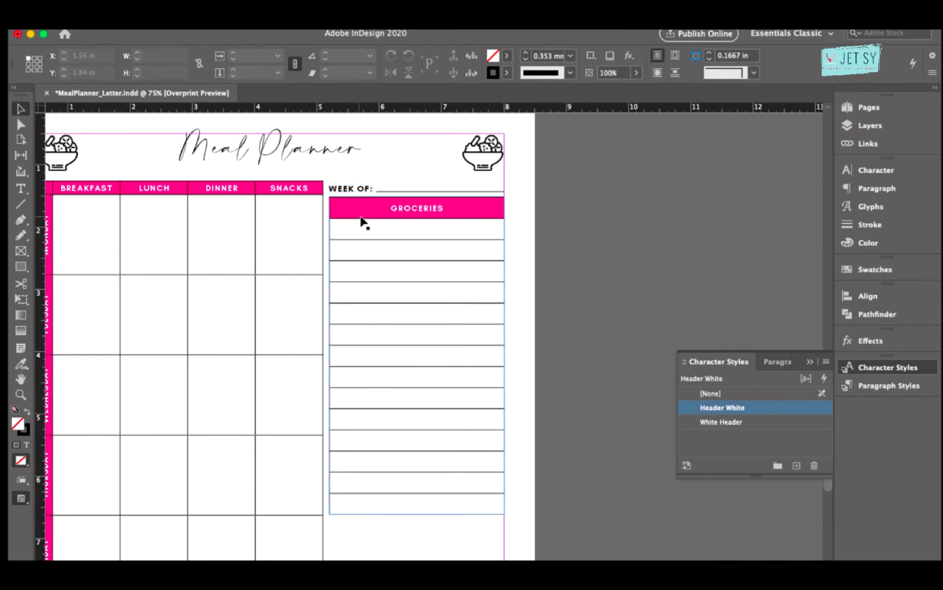
{"action": "left_click", "coordinate": [399, 207]}
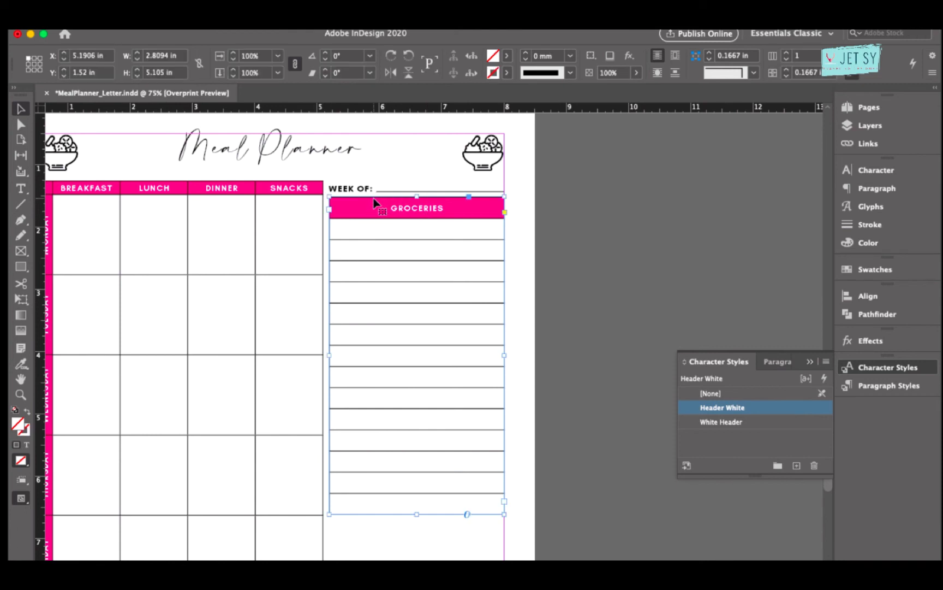
{"action": "left_click", "coordinate": [374, 192]}
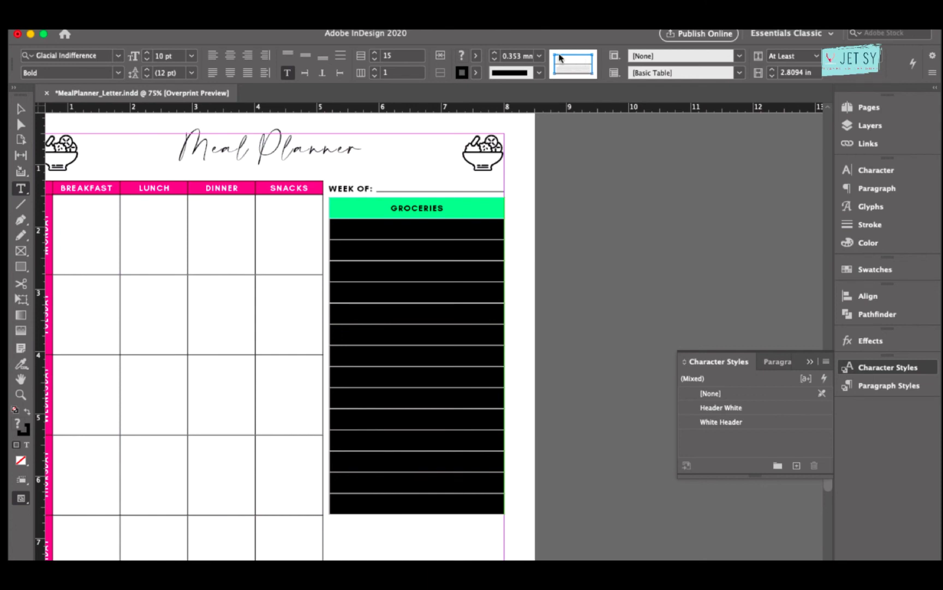
{"action": "left_click", "coordinate": [475, 73]}
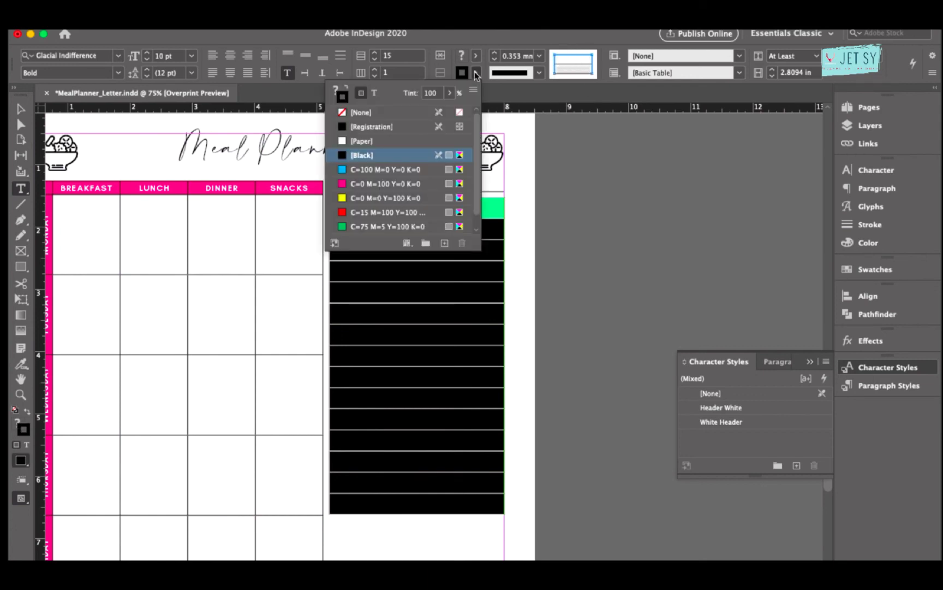
{"action": "left_click", "coordinate": [363, 112]}
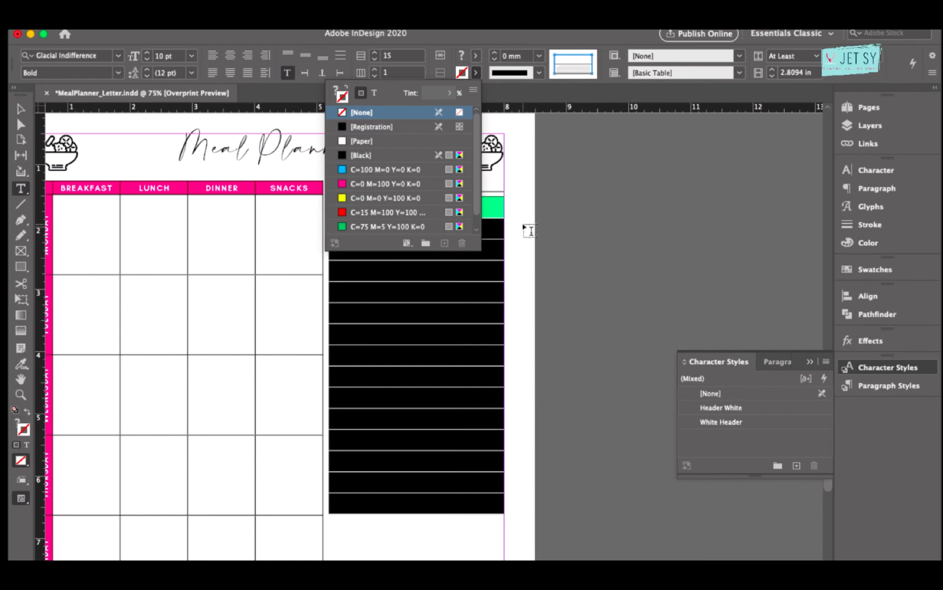
{"action": "left_click", "coordinate": [452, 227]}
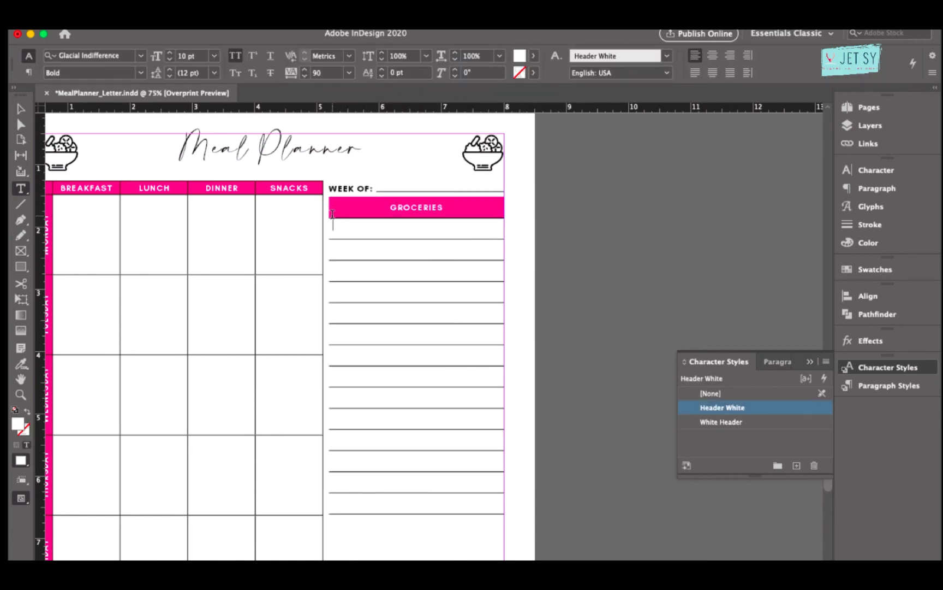
- Remove the bottom border stroke of the magenta GROCERIES row
{"action": "mouse_move", "coordinate": [338, 222]}
{"action": "left_mouse_down"}
{"action": "mouse_move", "coordinate": [337, 240]}
{"action": "mouse_move", "coordinate": [339, 210]}
{"action": "mouse_move", "coordinate": [339, 217]}
{"action": "left_mouse_up"}
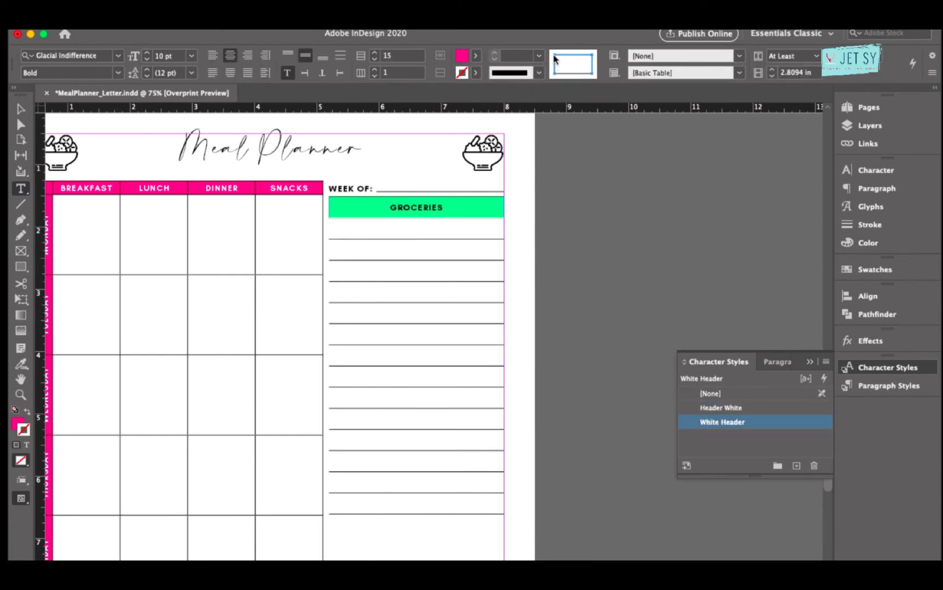
{"action": "left_click", "coordinate": [593, 61]}
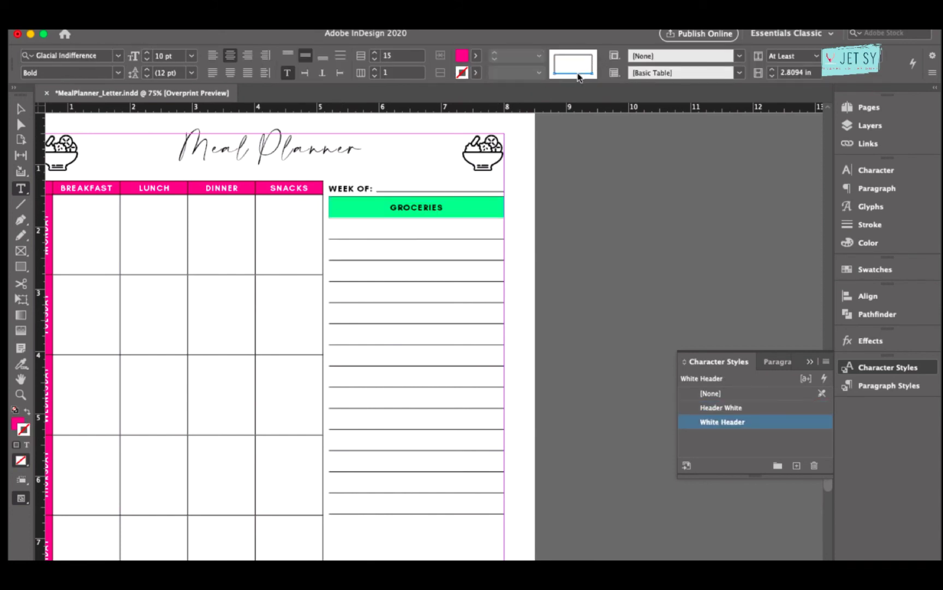
{"action": "left_click", "coordinate": [578, 73]}
{"action": "left_click", "coordinate": [476, 73]}
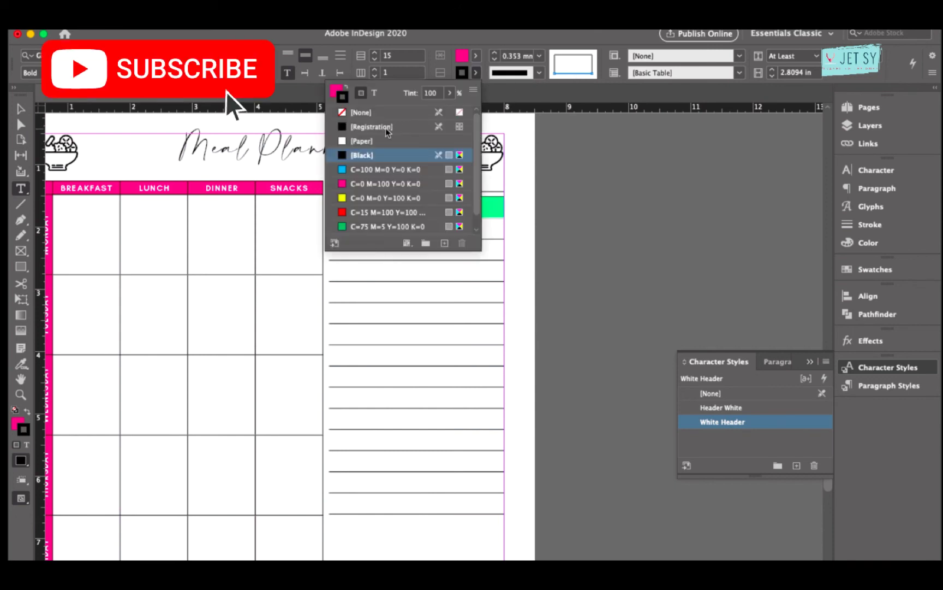
{"action": "left_click", "coordinate": [367, 113]}
{"action": "left_click", "coordinate": [499, 189]}
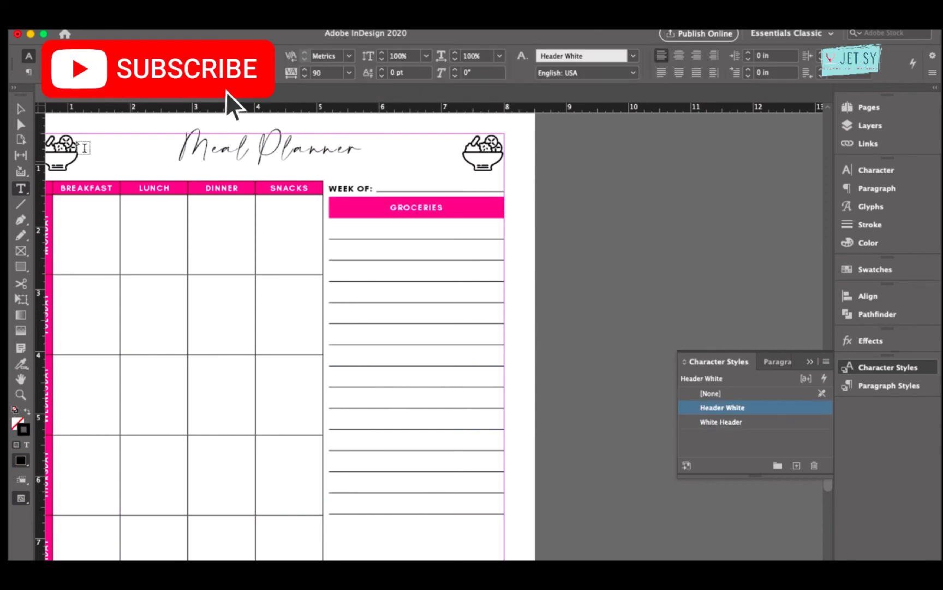
- Draw a rectangle about 2.81 by 3.82 in below the groceries table, down to the bottom margin, and remove its stroke
{"action": "left_click", "coordinate": [20, 111]}
{"action": "key", "text": "super+minus"}
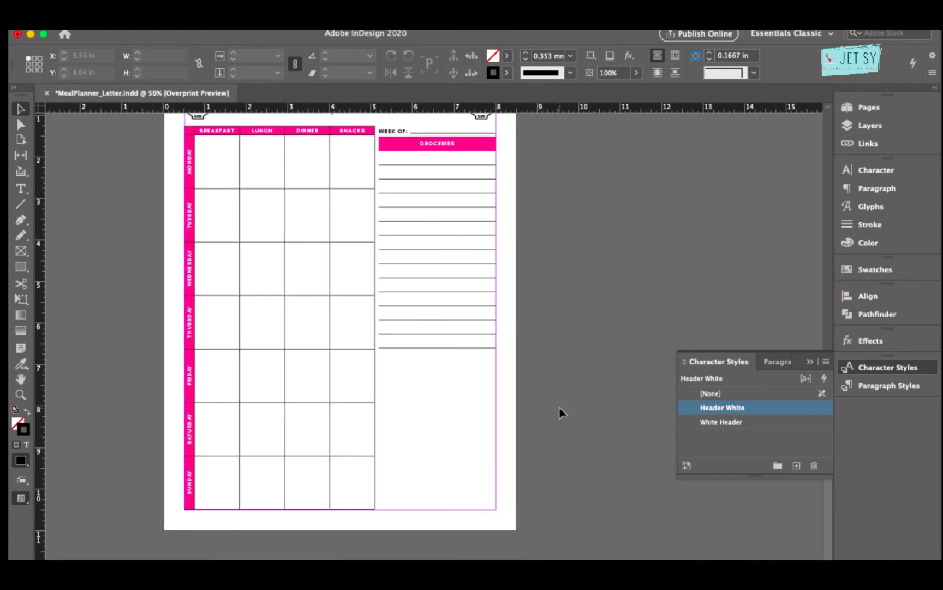
{"action": "left_click", "coordinate": [23, 268]}
{"action": "mouse_move", "coordinate": [379, 350]}
{"action": "left_mouse_down"}
{"action": "mouse_move", "coordinate": [461, 449]}
{"action": "mouse_move", "coordinate": [495, 509]}
{"action": "left_mouse_up"}
{"action": "left_click", "coordinate": [507, 73]}
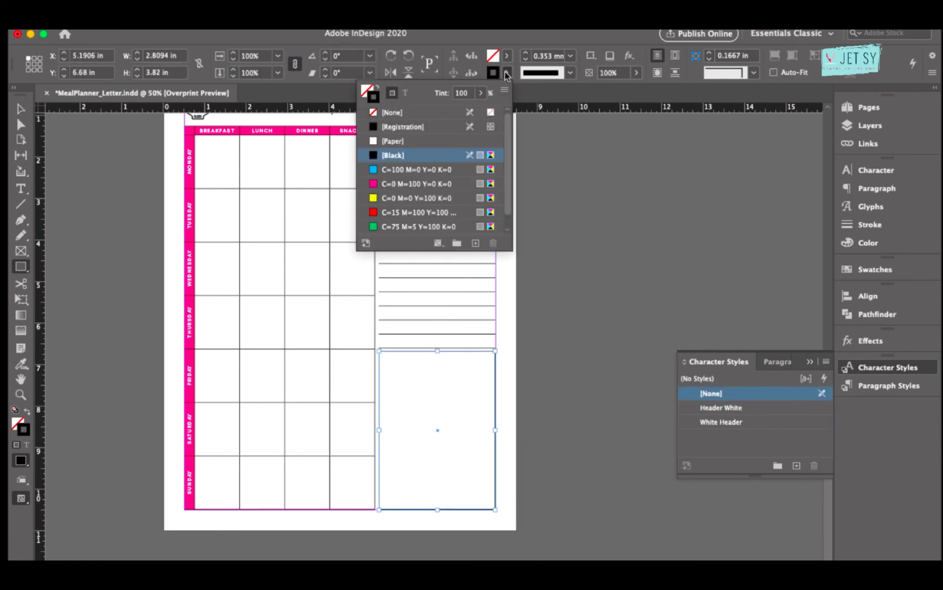
{"action": "left_click", "coordinate": [408, 113]}
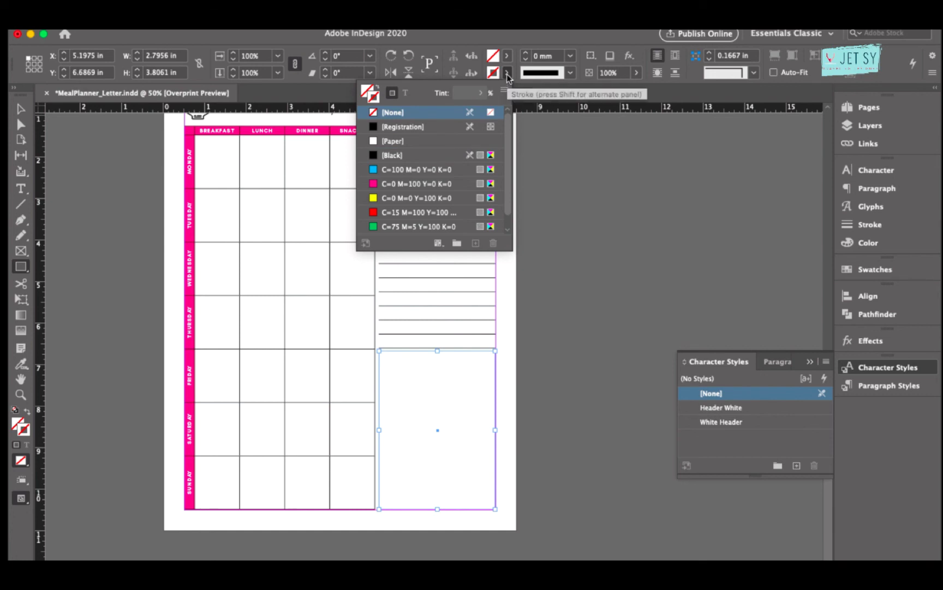
- Fill the rectangle below the groceries table with Black at a 10% tint
{"action": "left_click", "coordinate": [506, 56]}
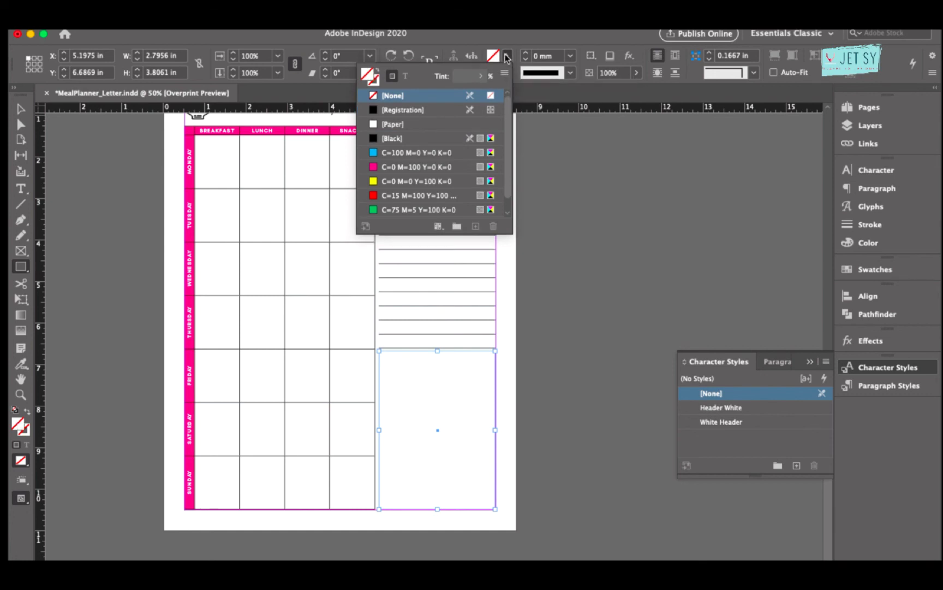
{"action": "left_click", "coordinate": [398, 143]}
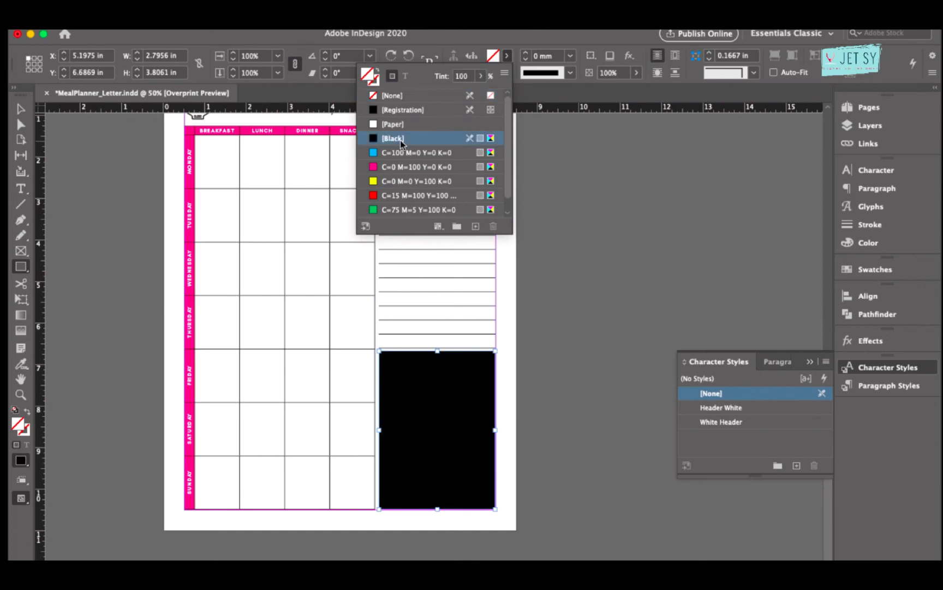
{"action": "left_click", "coordinate": [463, 76]}
{"action": "type", "text": "1"}
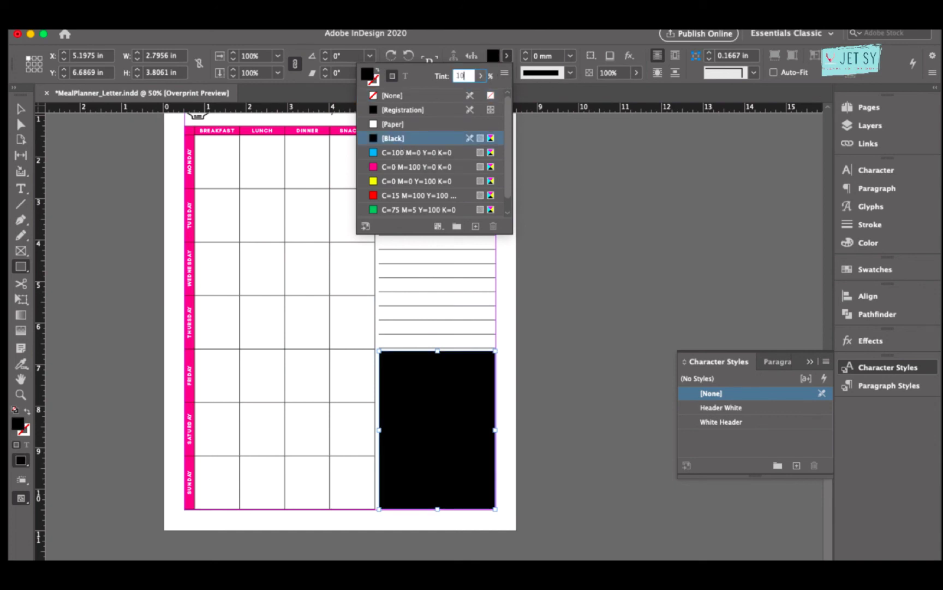
{"action": "key", "text": "Return"}
{"action": "key", "text": "v"}
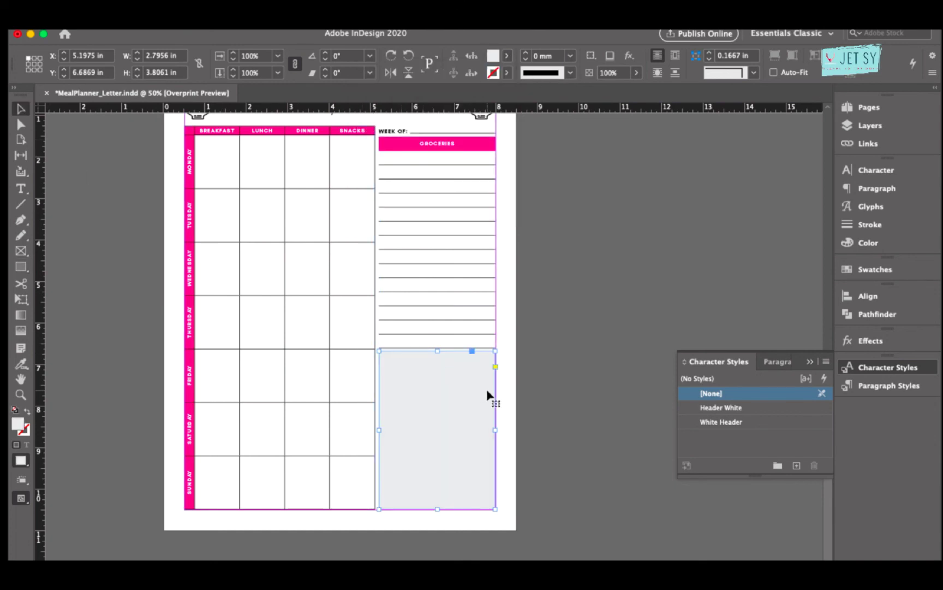
{"action": "left_click", "coordinate": [506, 394]}
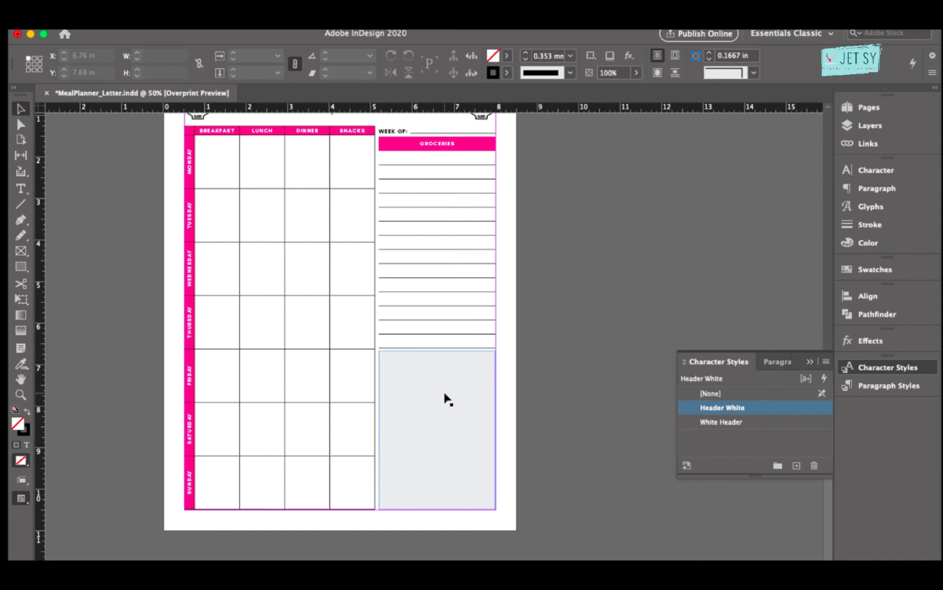
- Add a text frame about 1.68 by 0.53 in at the grey box's upper-left corner with the text Notes coloured black
{"action": "left_click", "coordinate": [21, 189]}
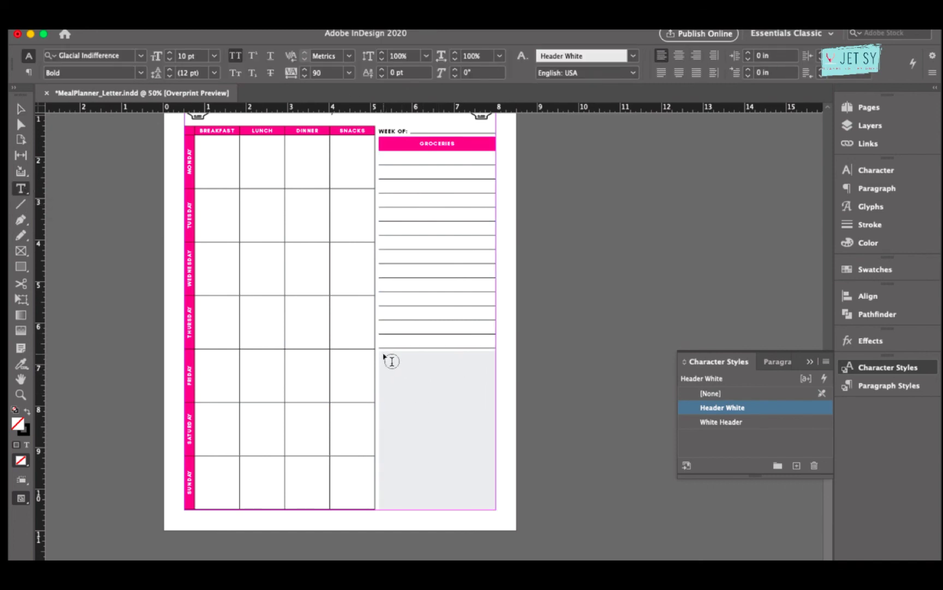
{"action": "left_click_drag", "start_coordinate": [383, 355], "coordinate": [452, 376]}
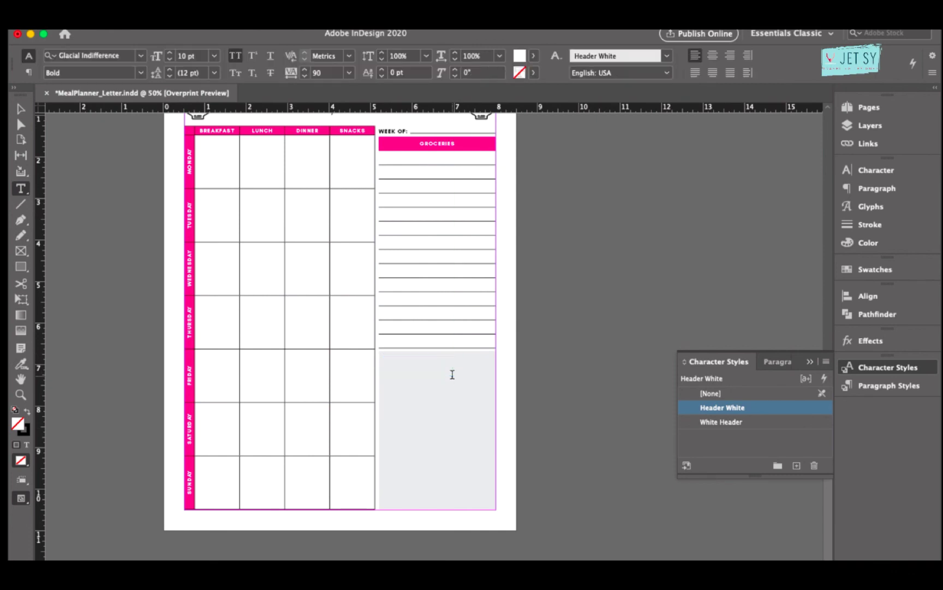
{"action": "type", "text": "NOTES"}
{"action": "key", "text": "super+a"}
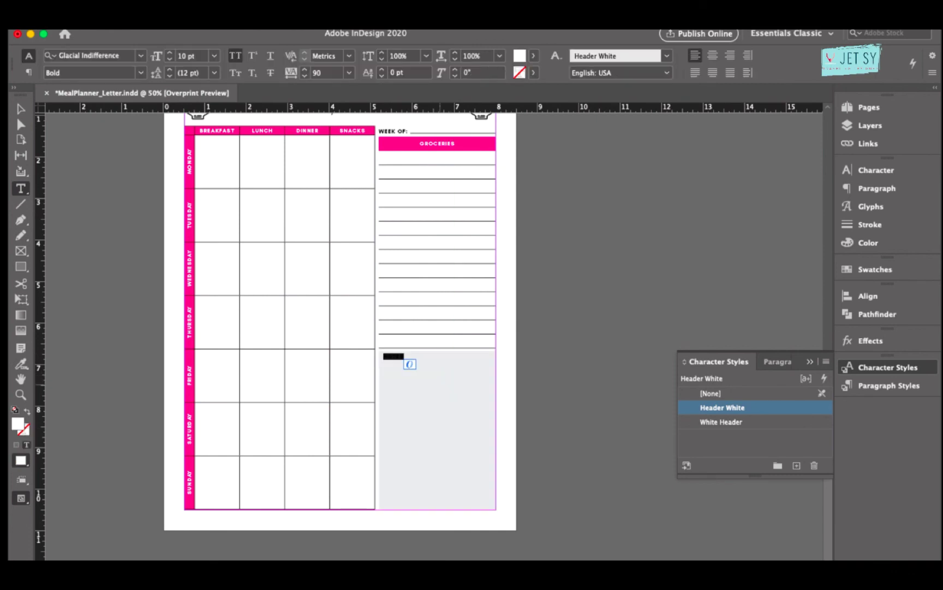
{"action": "left_click", "coordinate": [537, 57]}
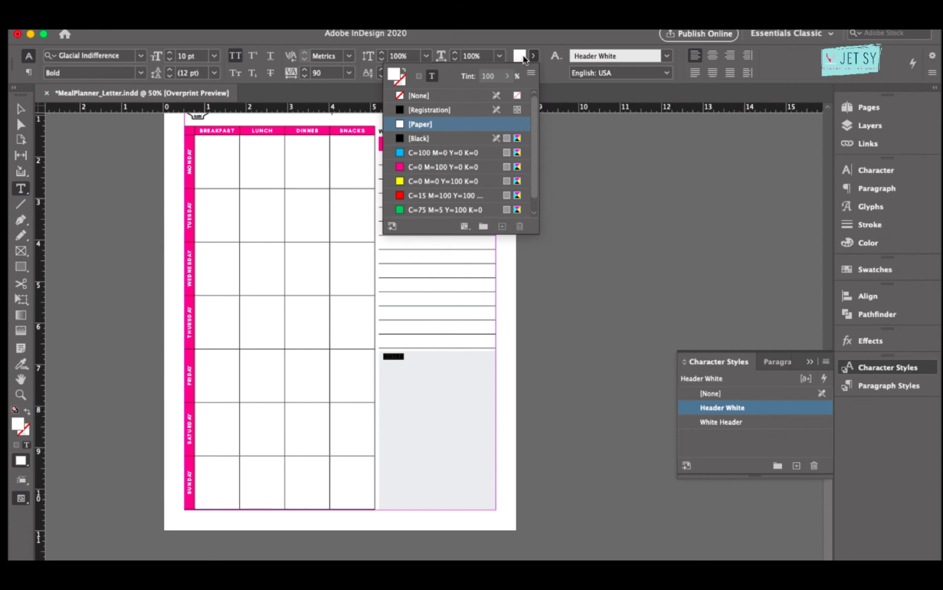
{"action": "left_click", "coordinate": [423, 139]}
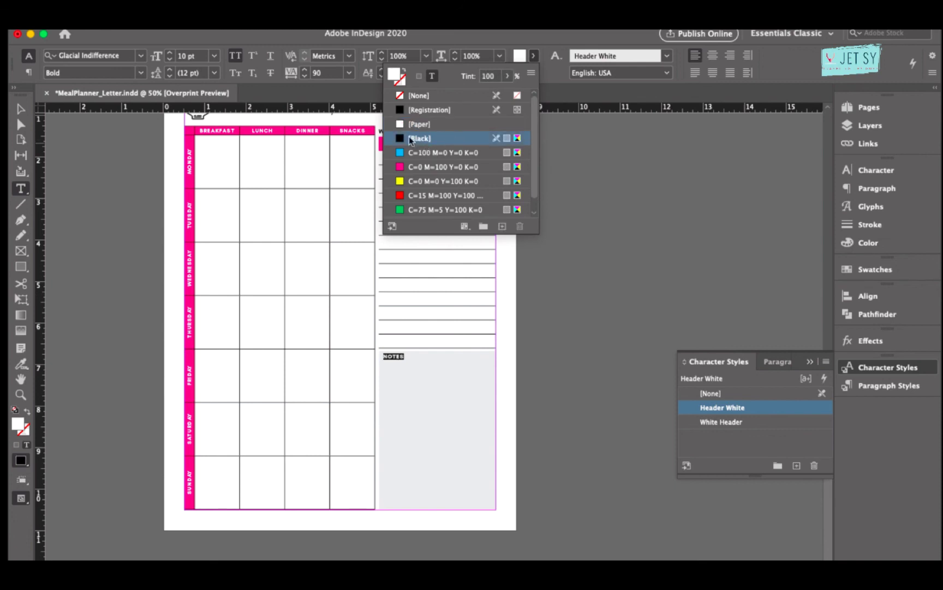
- Set the font of the Notes heading to Amalfi Coast
{"action": "left_click", "coordinate": [123, 59]}
{"action": "key", "text": "BackSpace"}
{"action": "type", "text": "ama"}
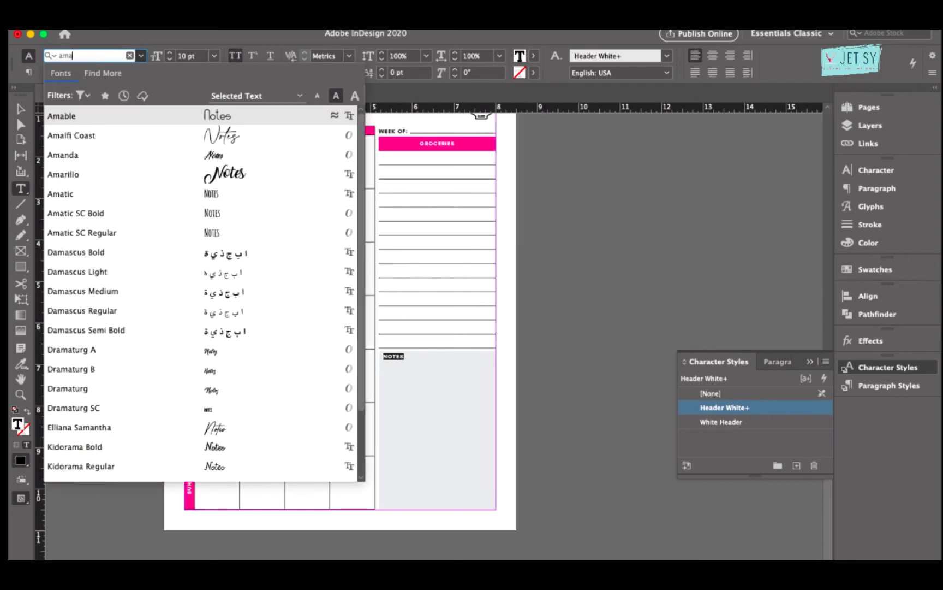
{"action": "left_click", "coordinate": [206, 136]}
{"action": "left_click", "coordinate": [21, 108]}
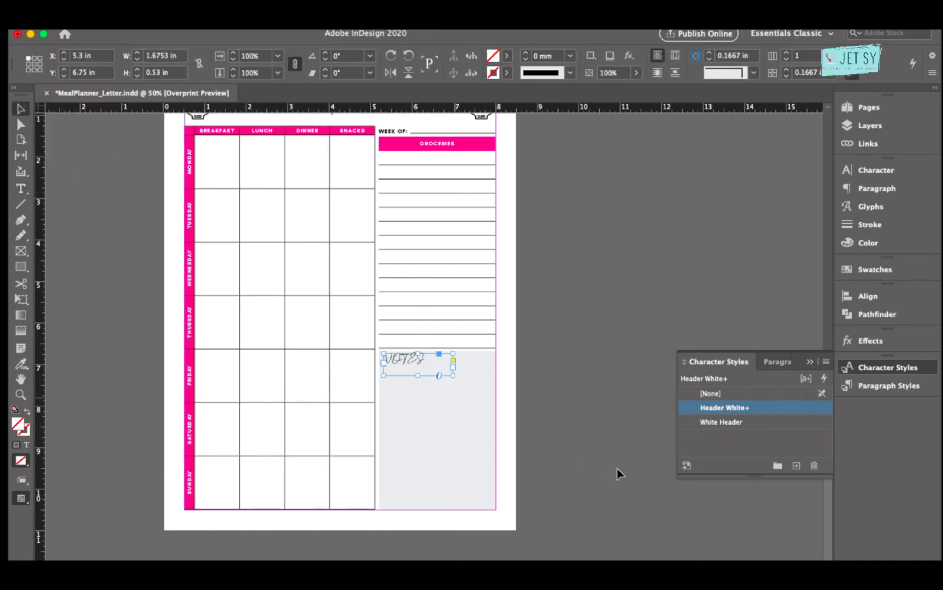
- Turn off All Caps for the Notes heading and show the finished page in preview mode
{"action": "double_click", "coordinate": [417, 358]}
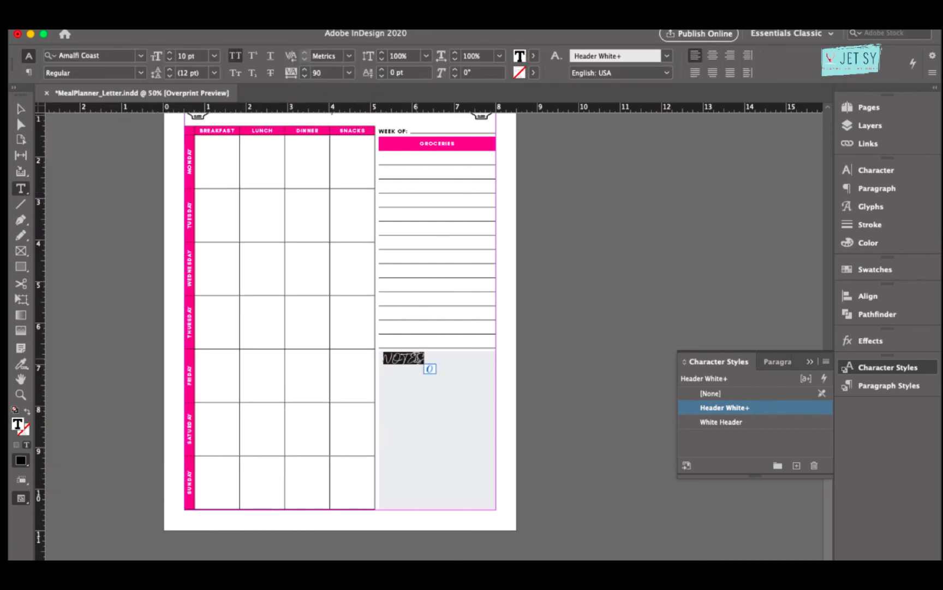
{"action": "left_click", "coordinate": [238, 63]}
{"action": "key", "text": "Escape"}
{"action": "left_click", "coordinate": [538, 376]}
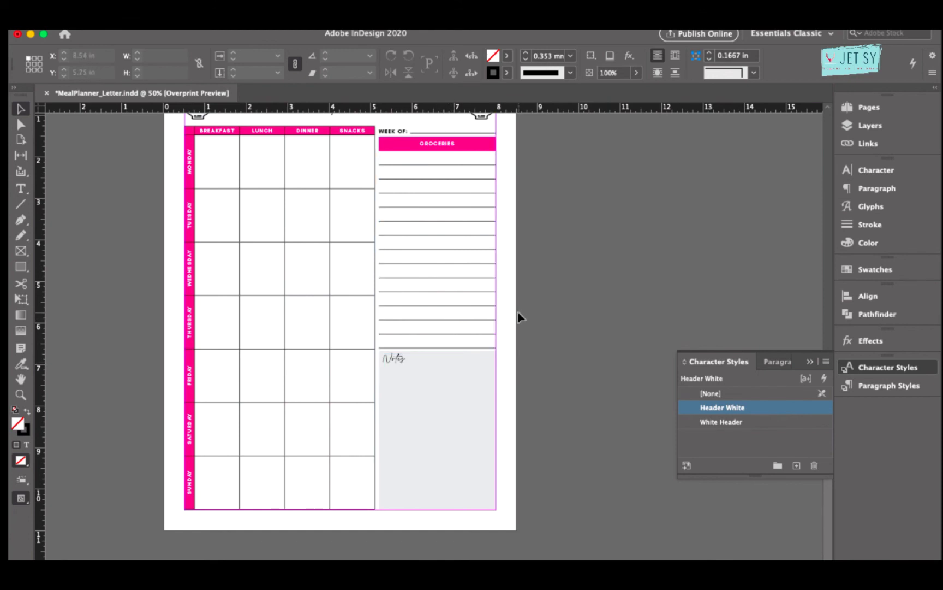
{"action": "key", "text": "w"}
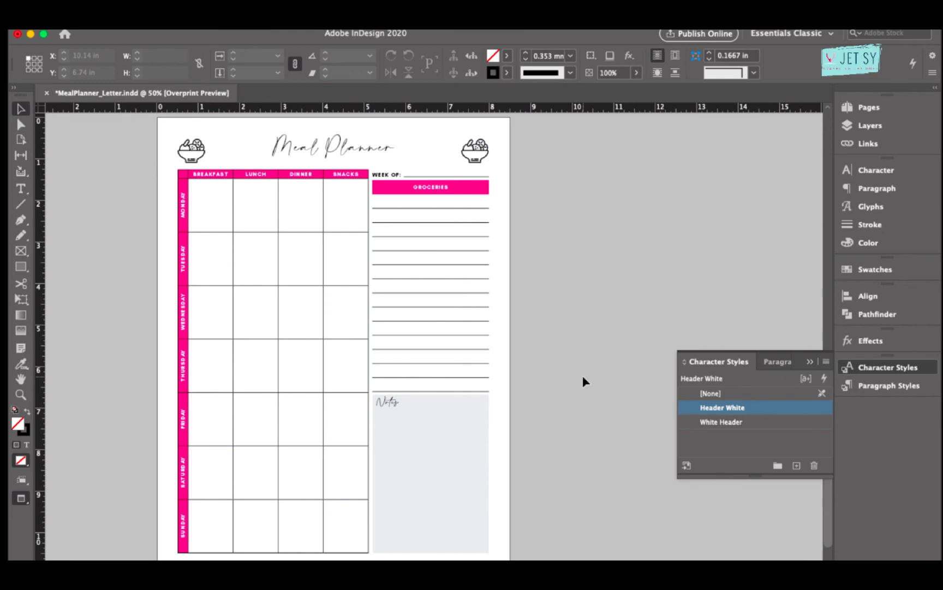